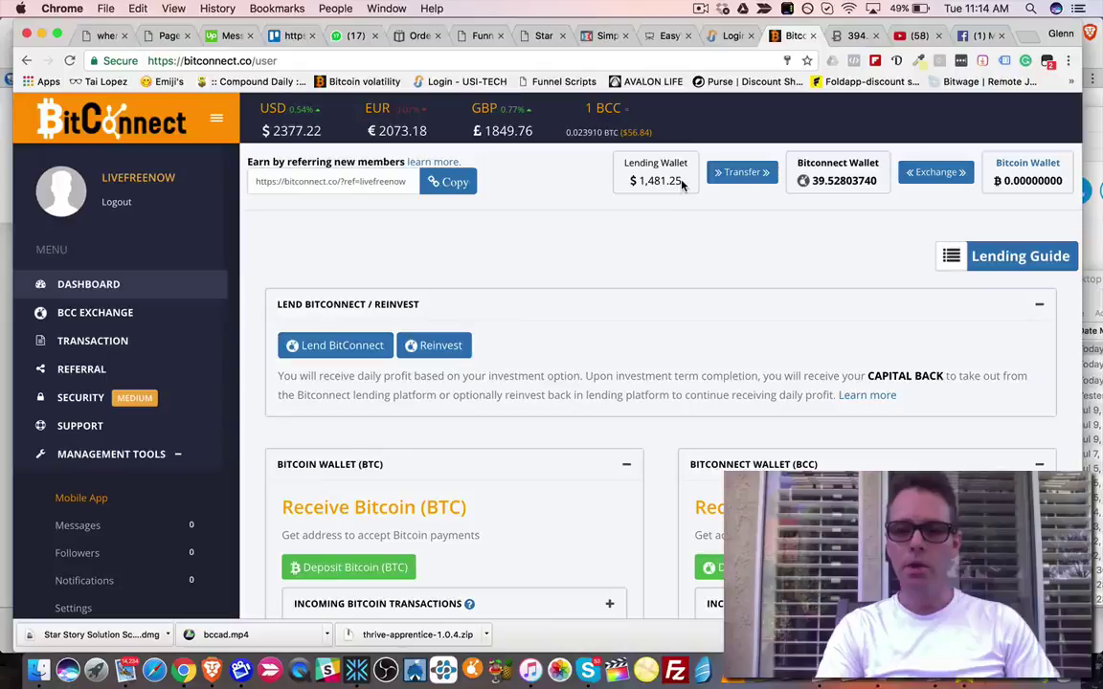
Review the Lending Wallet balance of 1,481.25 and the Bitconnect Wallet label.
drag(681, 185, 645, 173)
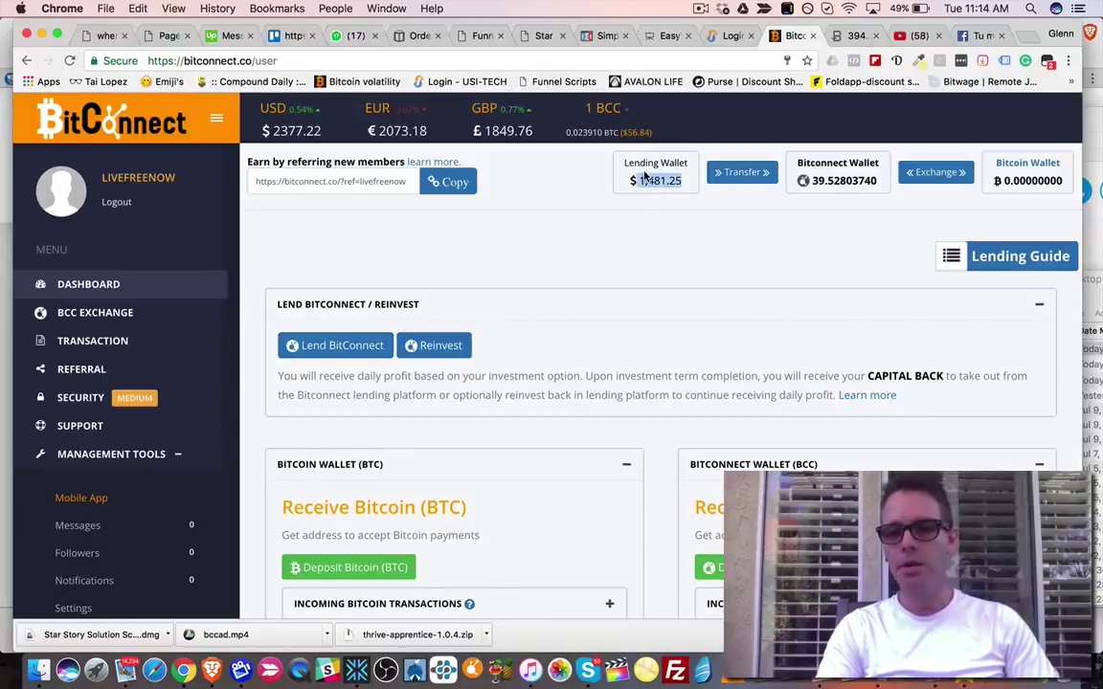
click(627, 274)
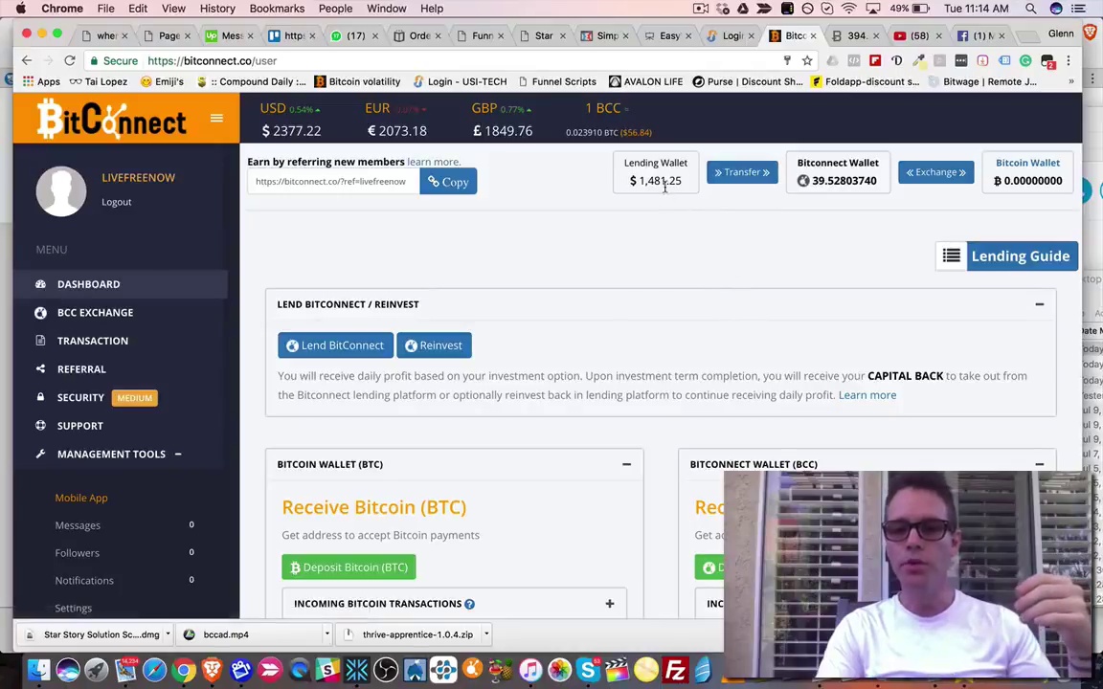
drag(666, 165, 624, 164)
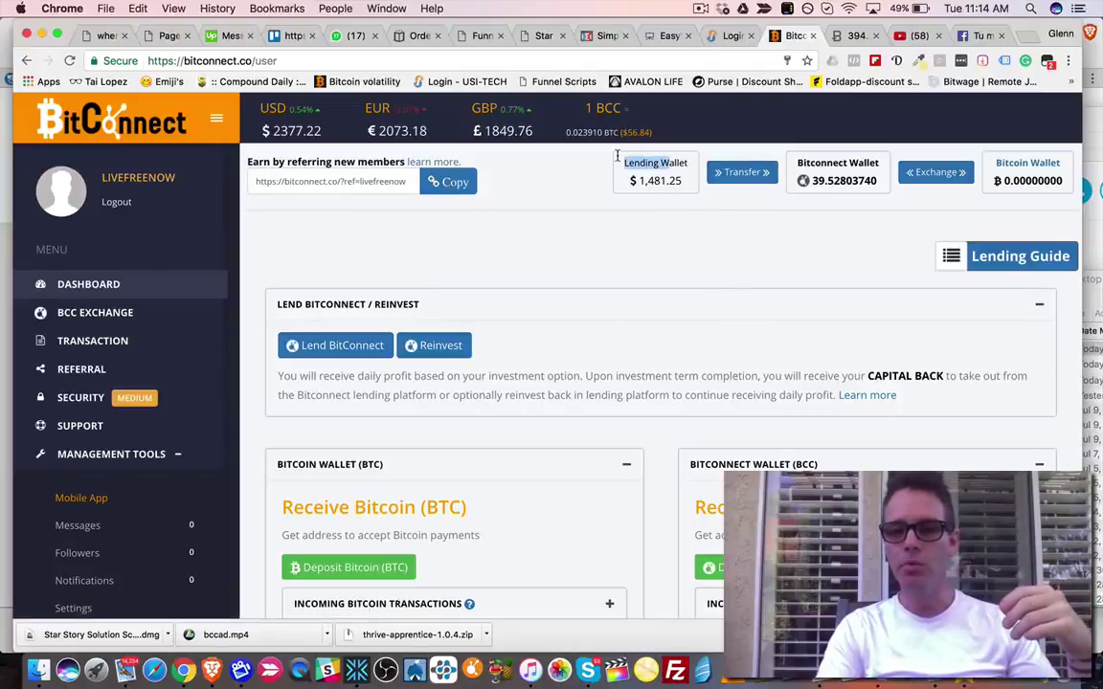
drag(877, 165, 823, 165)
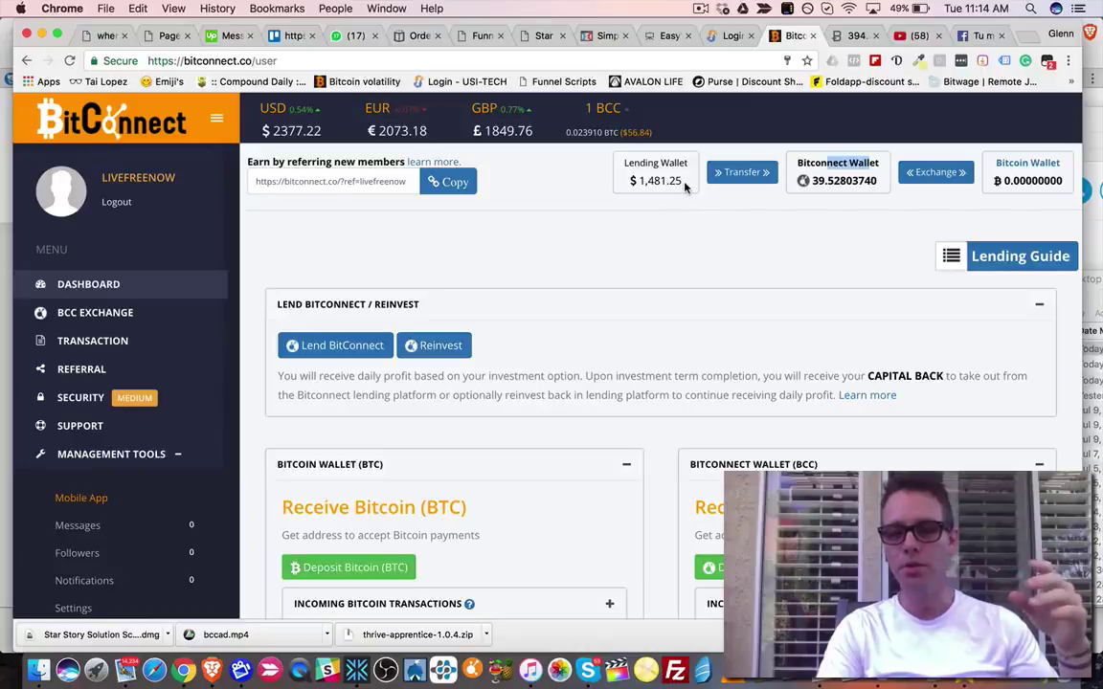
drag(684, 183, 638, 184)
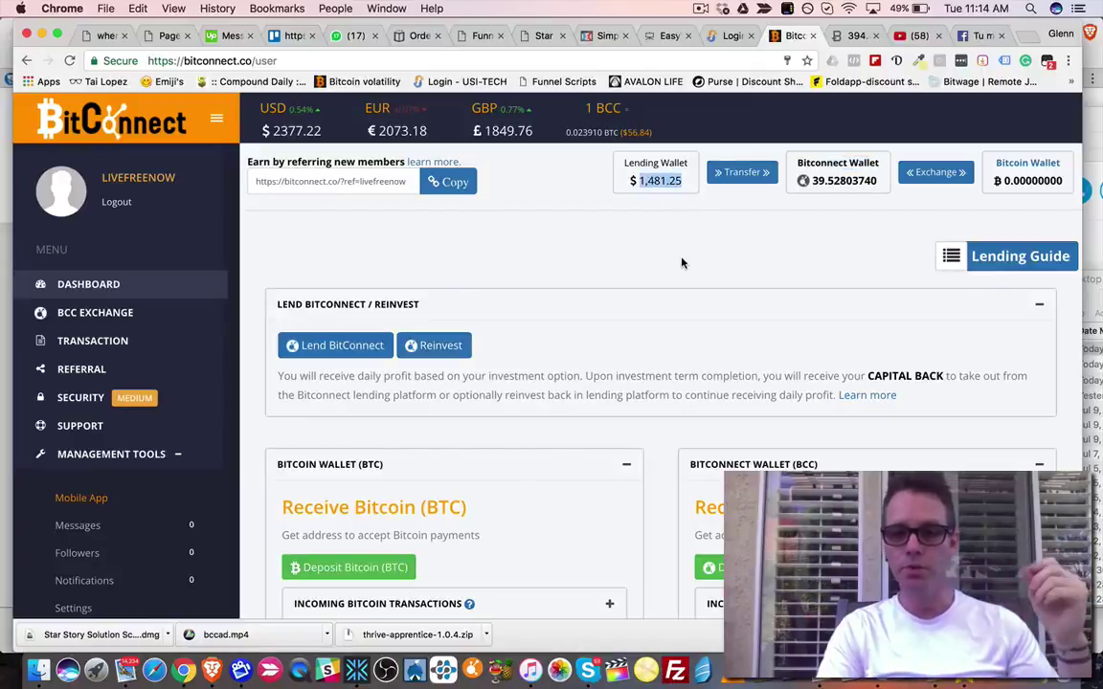
Fill in a lending-to-Bitconnect transfer (139.95 profit, 1341.3 bonus), then abandon it.
click(743, 181)
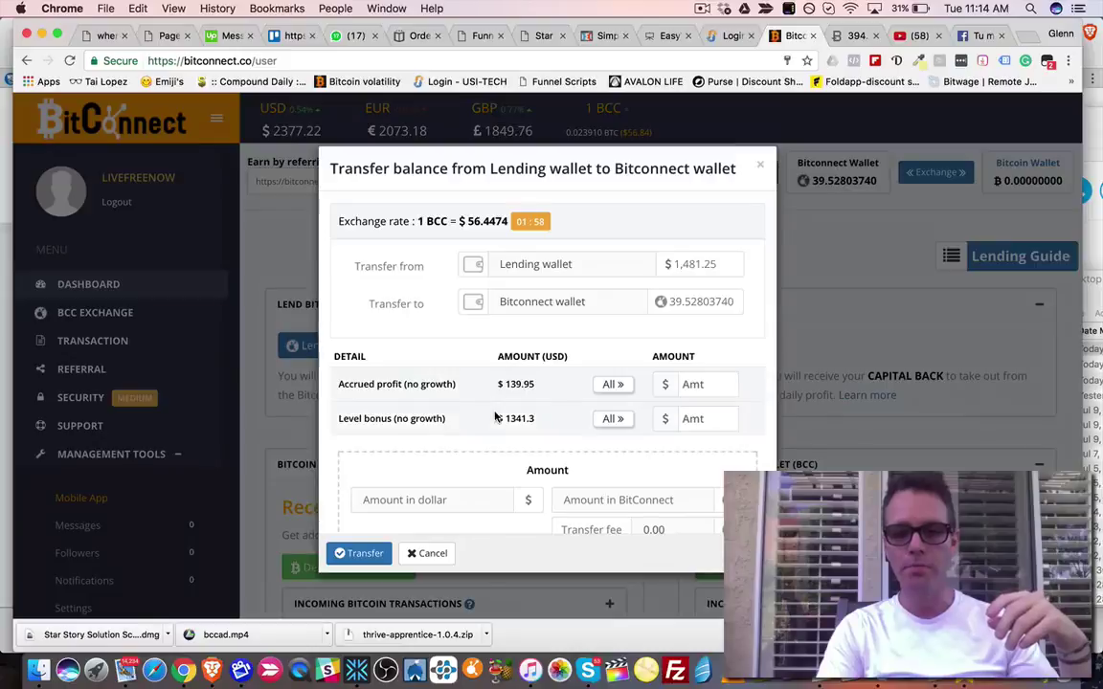
scroll(554, 352, down, 2)
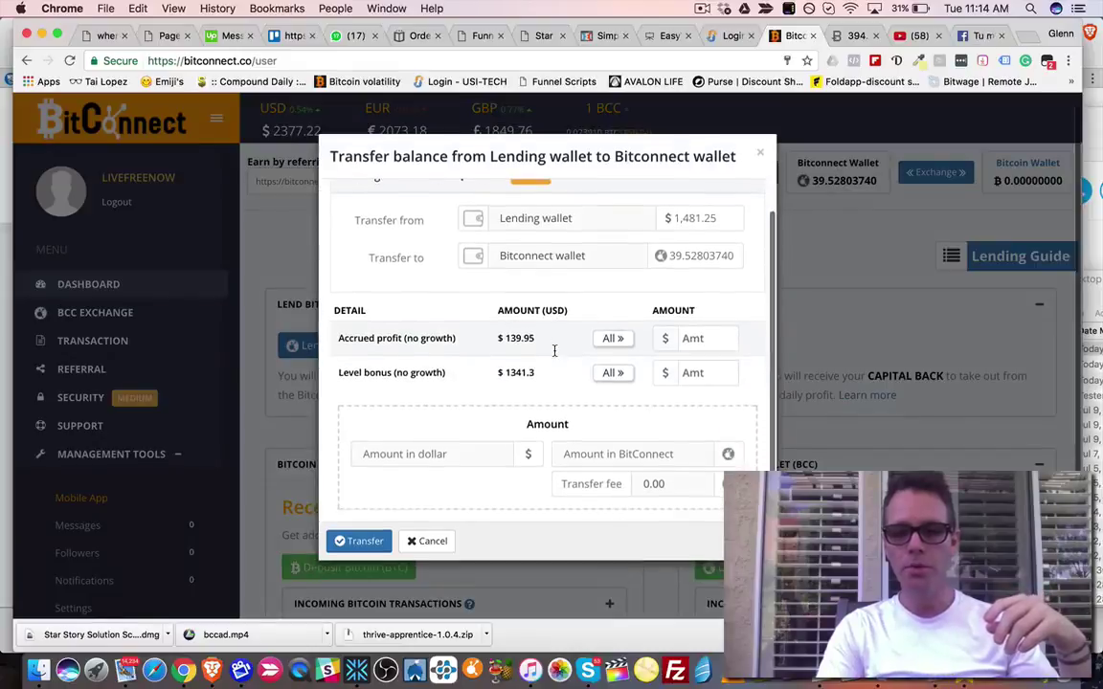
click(611, 338)
click(614, 373)
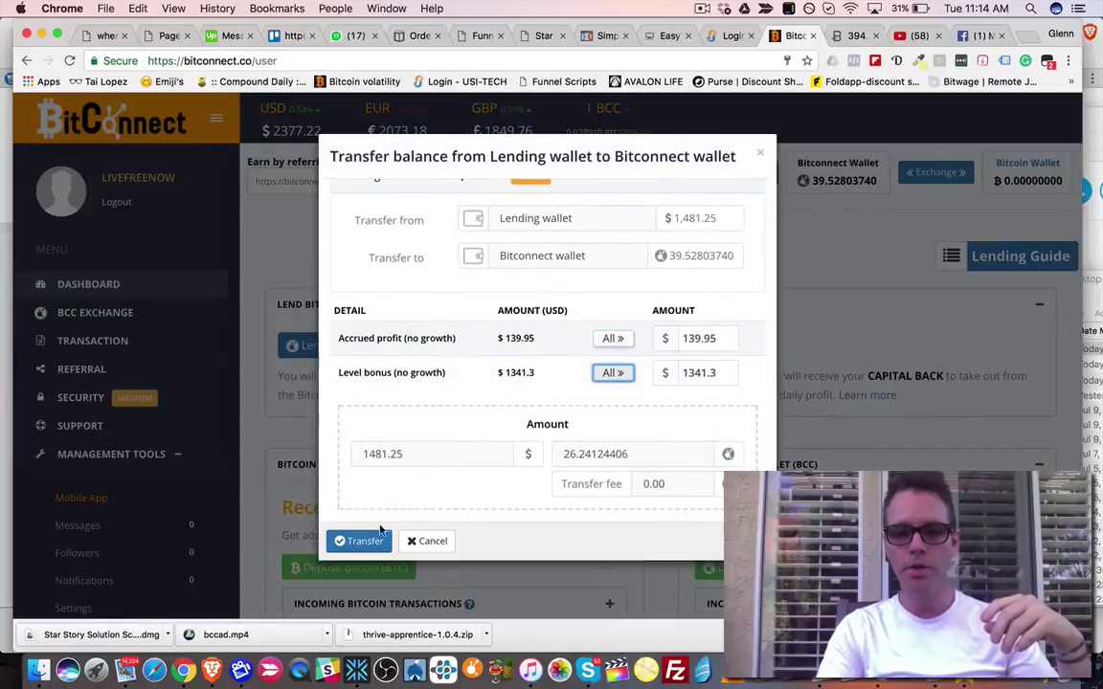
click(442, 540)
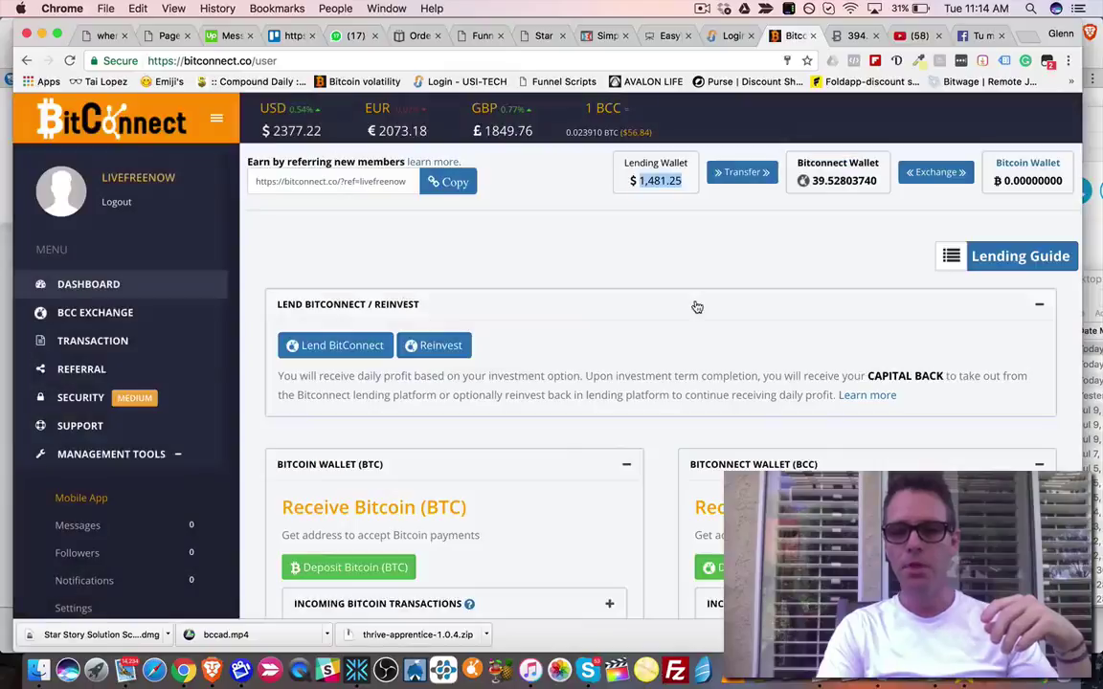
drag(876, 181, 812, 181)
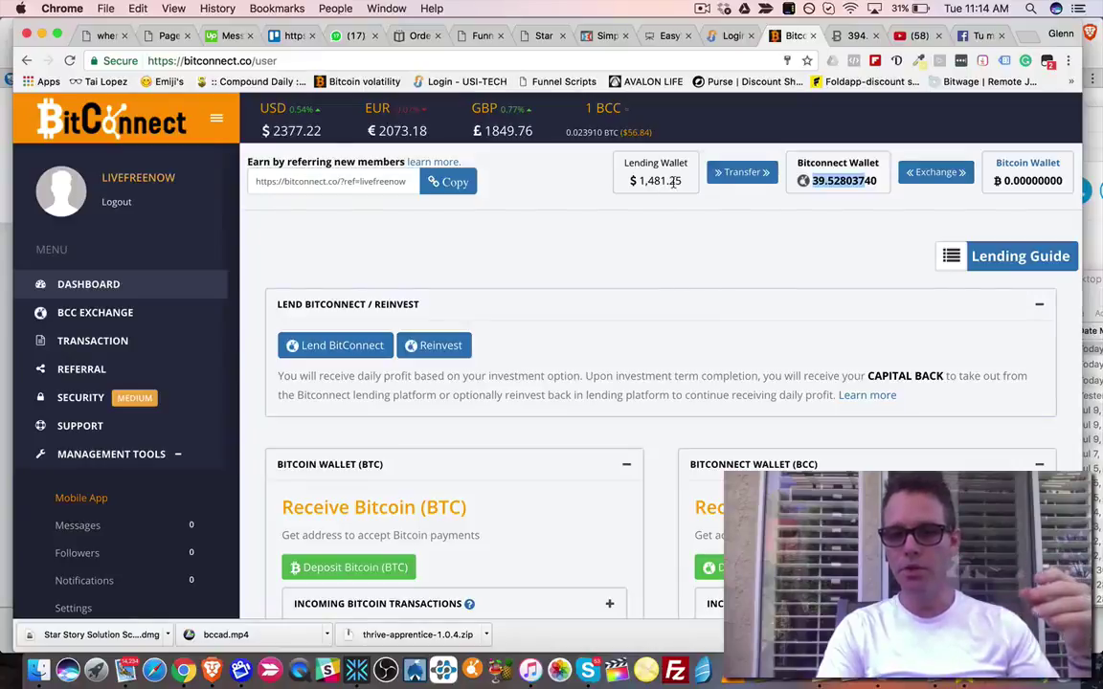
drag(637, 181, 729, 179)
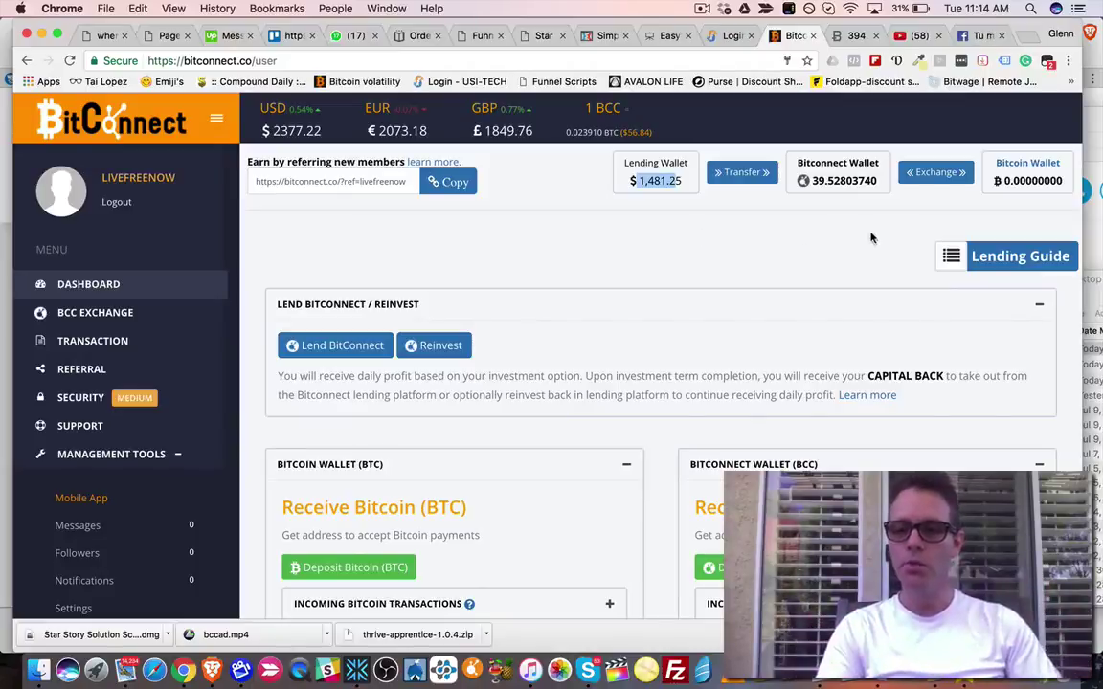
Go to the BCC exchange trading page and scroll through it.
click(938, 172)
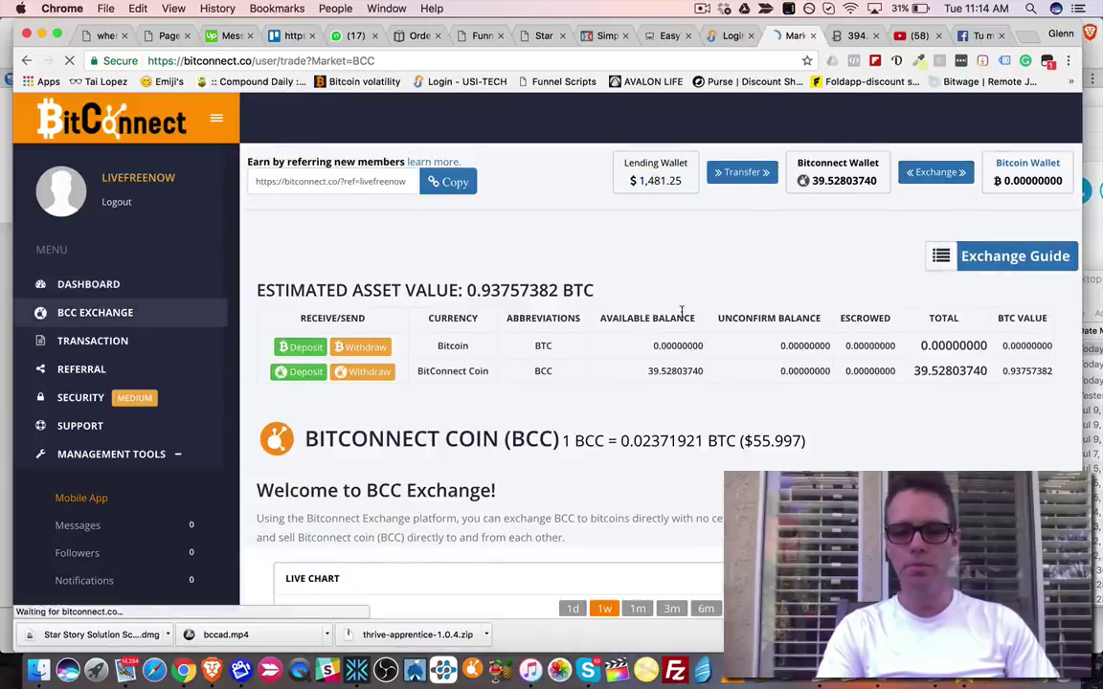
scroll(682, 311, down, 2)
scroll(682, 312, up, 3)
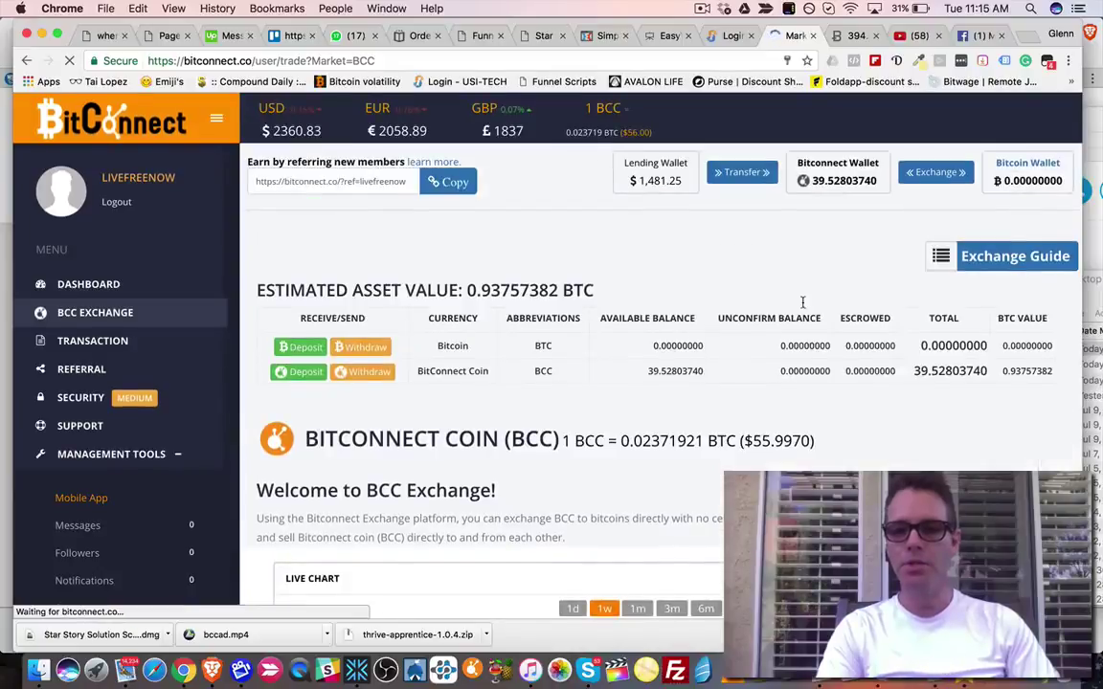
scroll(804, 339, down, 6)
scroll(770, 340, down, 2)
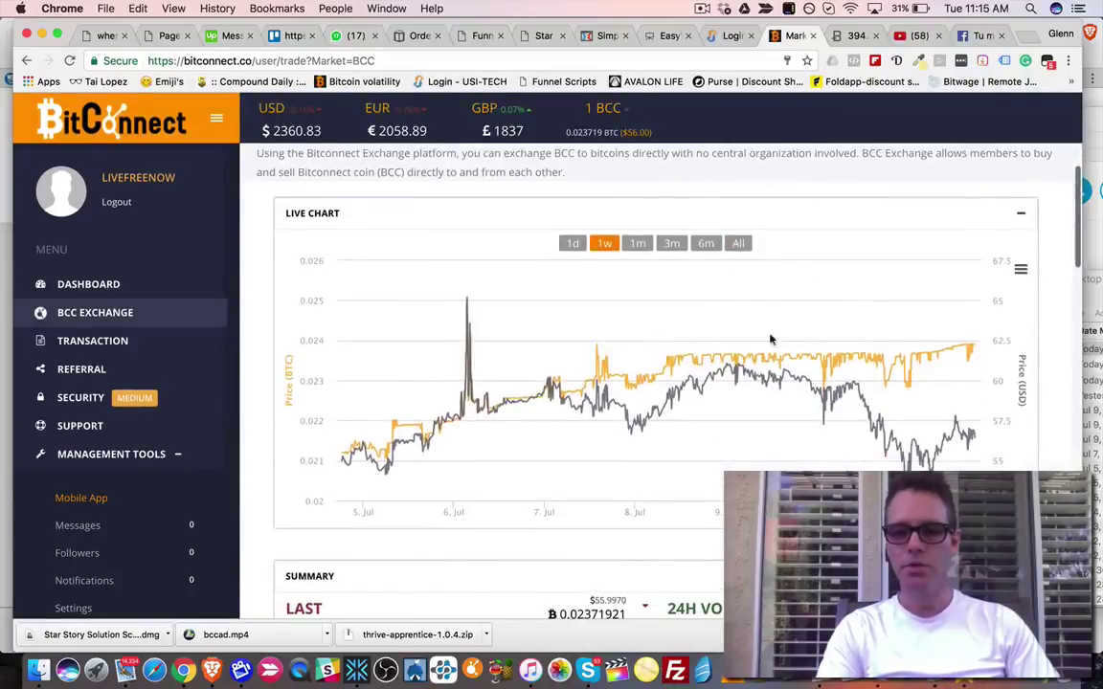
scroll(812, 387, down, 7)
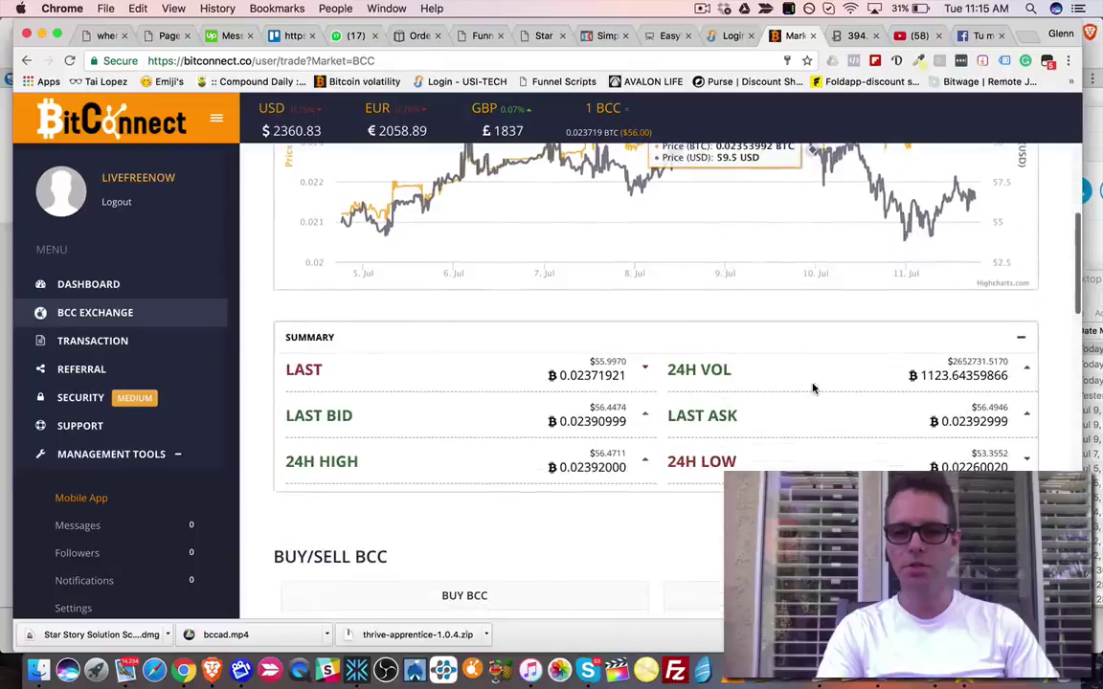
scroll(811, 387, down, 4)
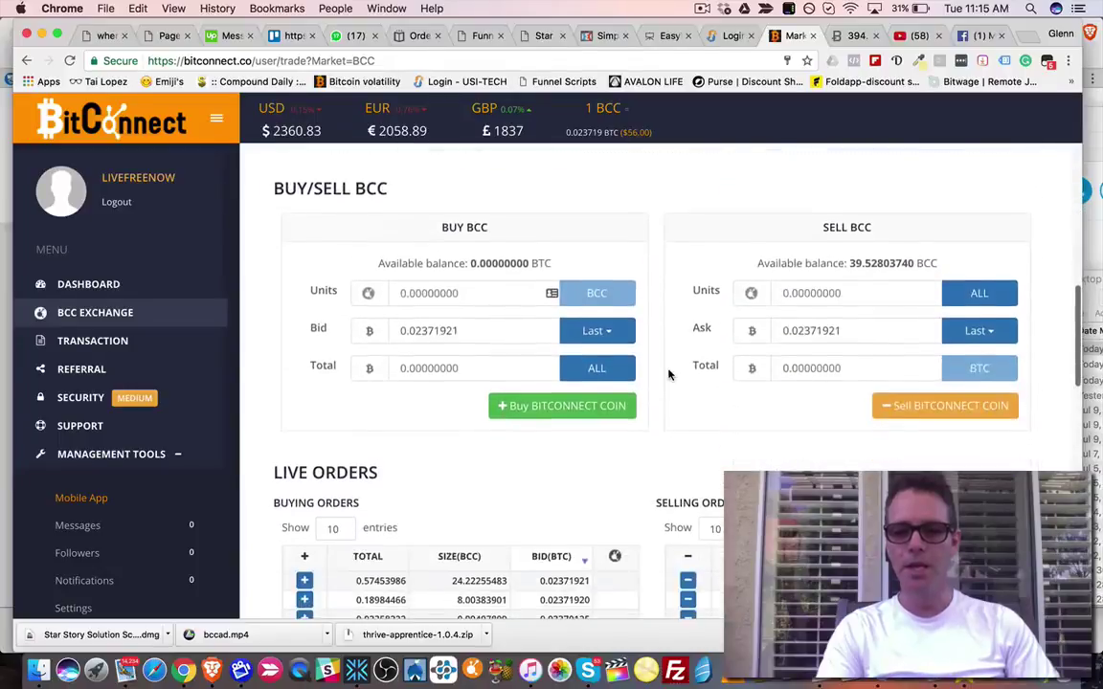
scroll(670, 374, down, 1)
scroll(670, 374, down, 1)
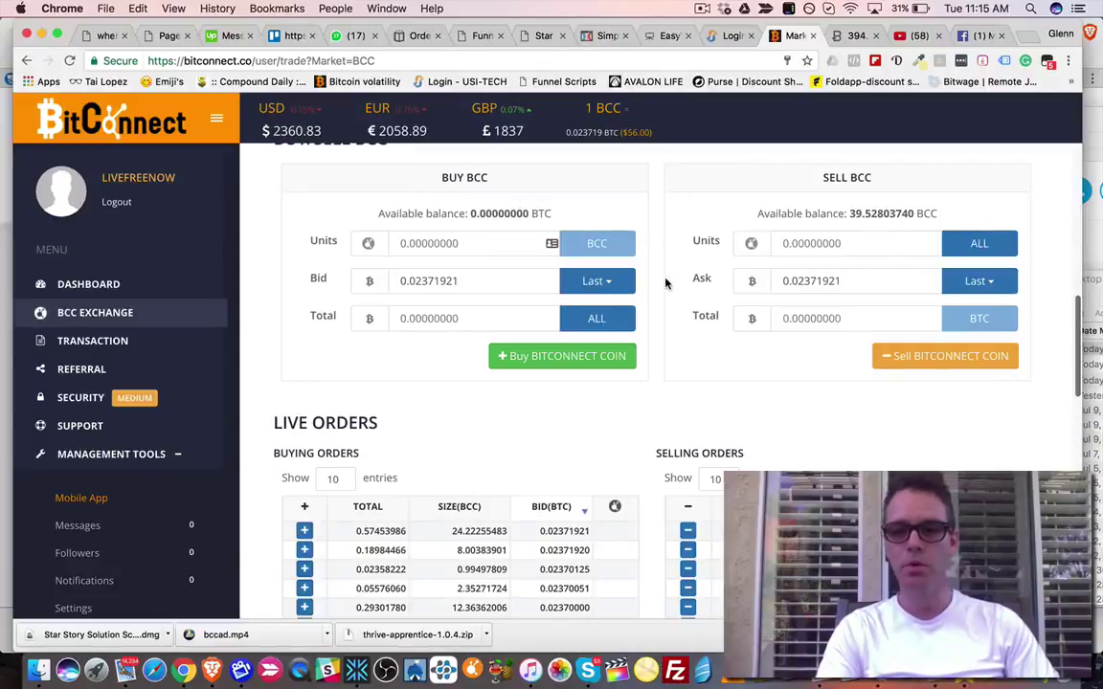
scroll(686, 346, down, 1)
scroll(685, 346, up, 2)
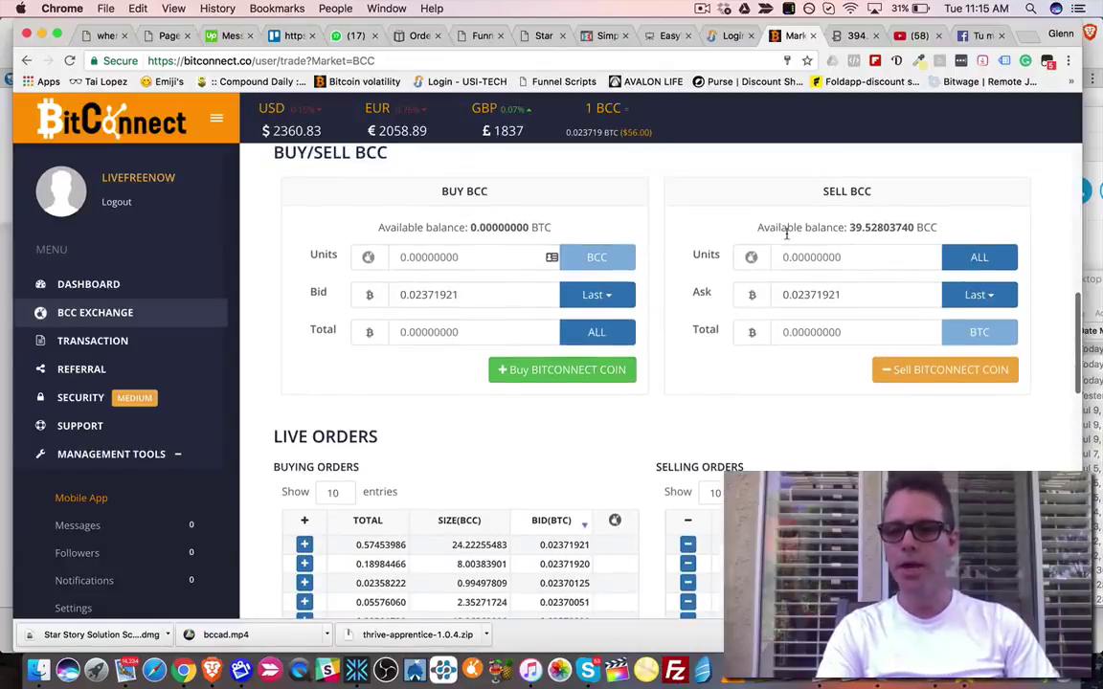
Check the 39.52803740 BCC available and the BCC USD price, then start the Sell Units entry.
drag(914, 226, 838, 227)
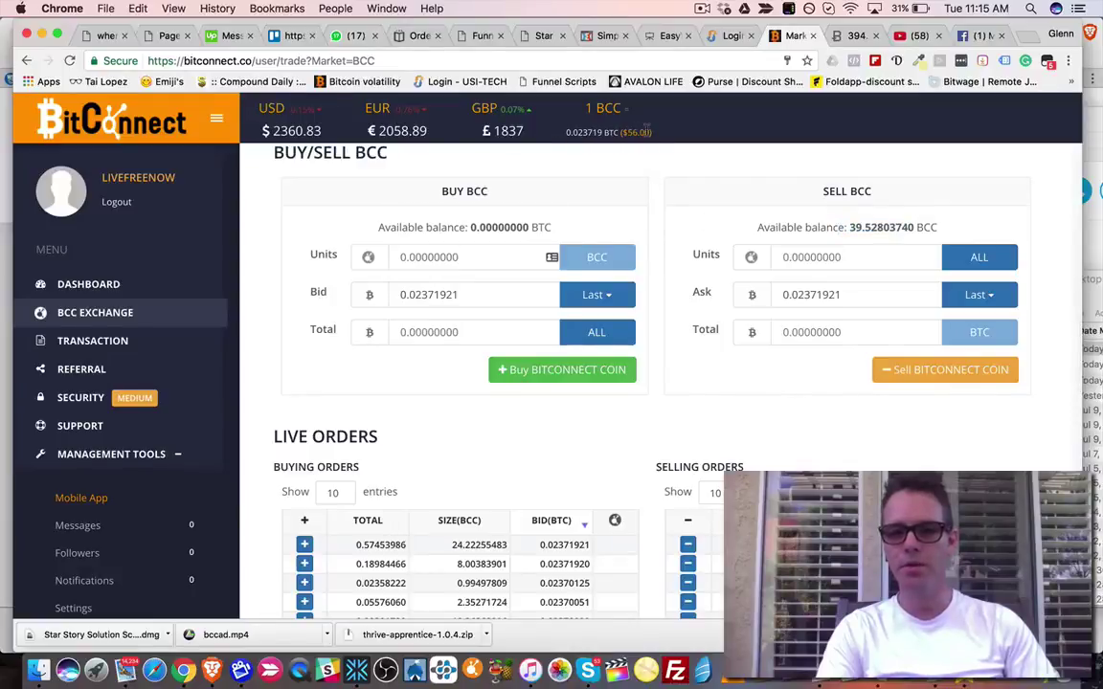
drag(647, 133, 611, 127)
click(662, 202)
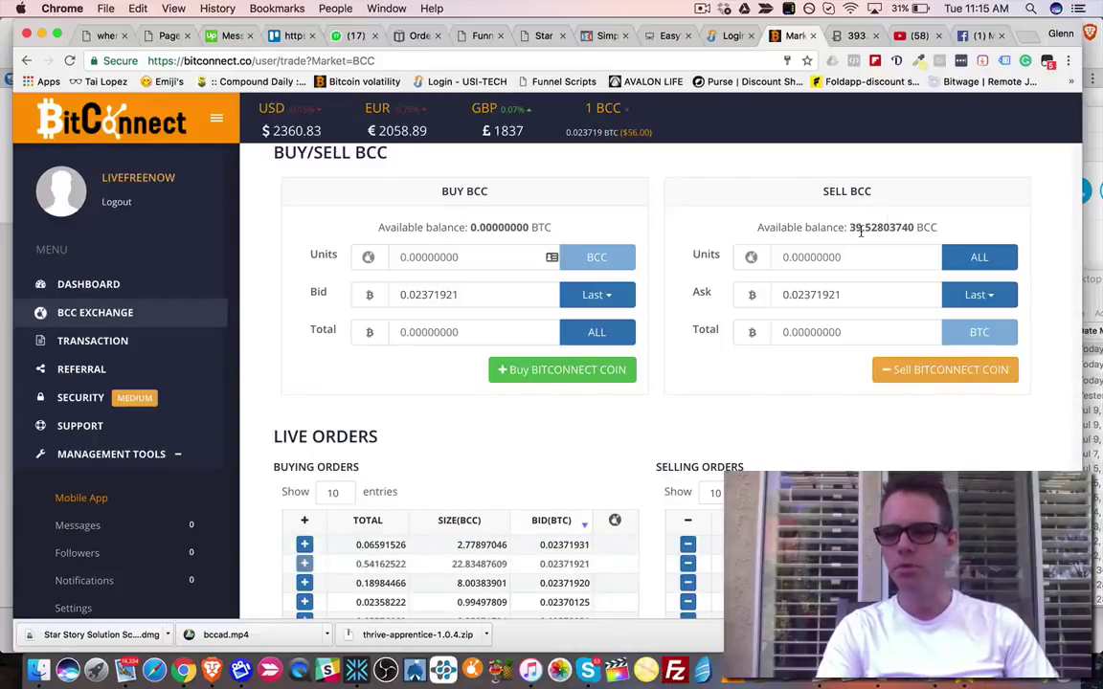
scroll(678, 291, down, 3)
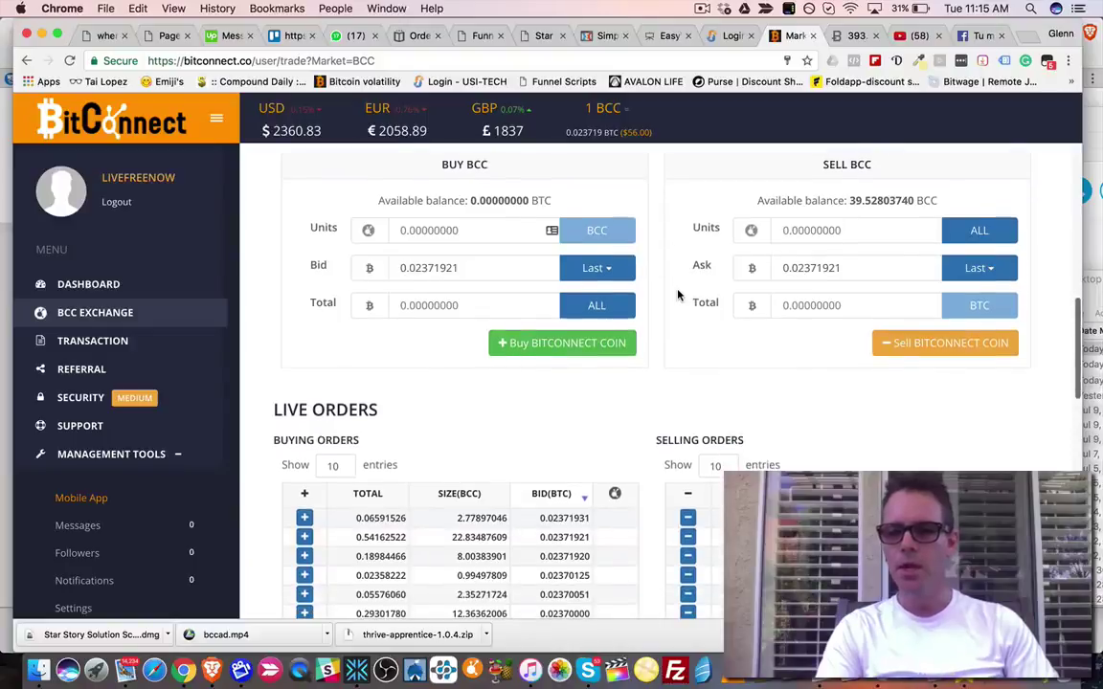
scroll(679, 294, up, 2)
click(826, 251)
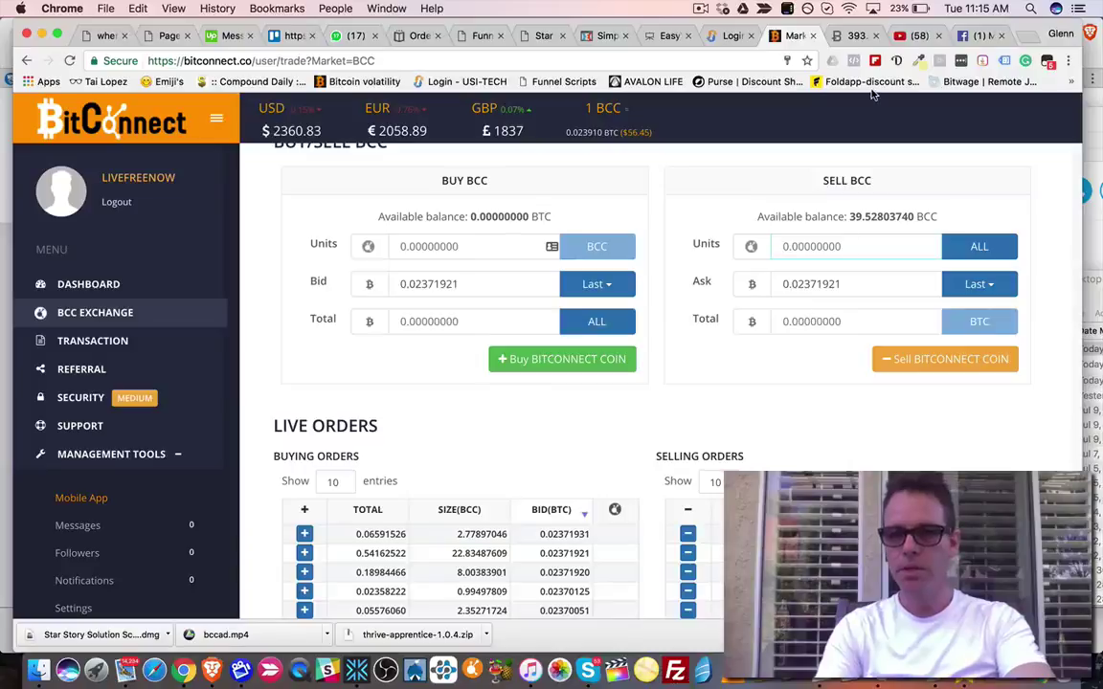
Convert 5 USD to BTC in Preev and copy the 0.002159 BTC result.
click(846, 36)
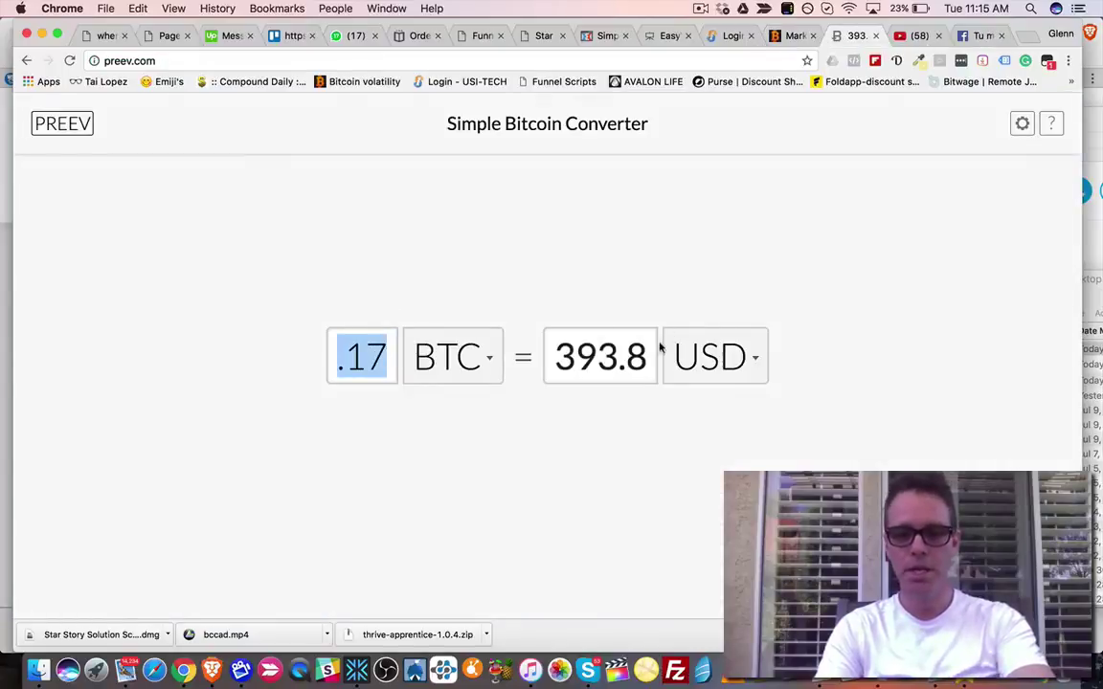
click(589, 369)
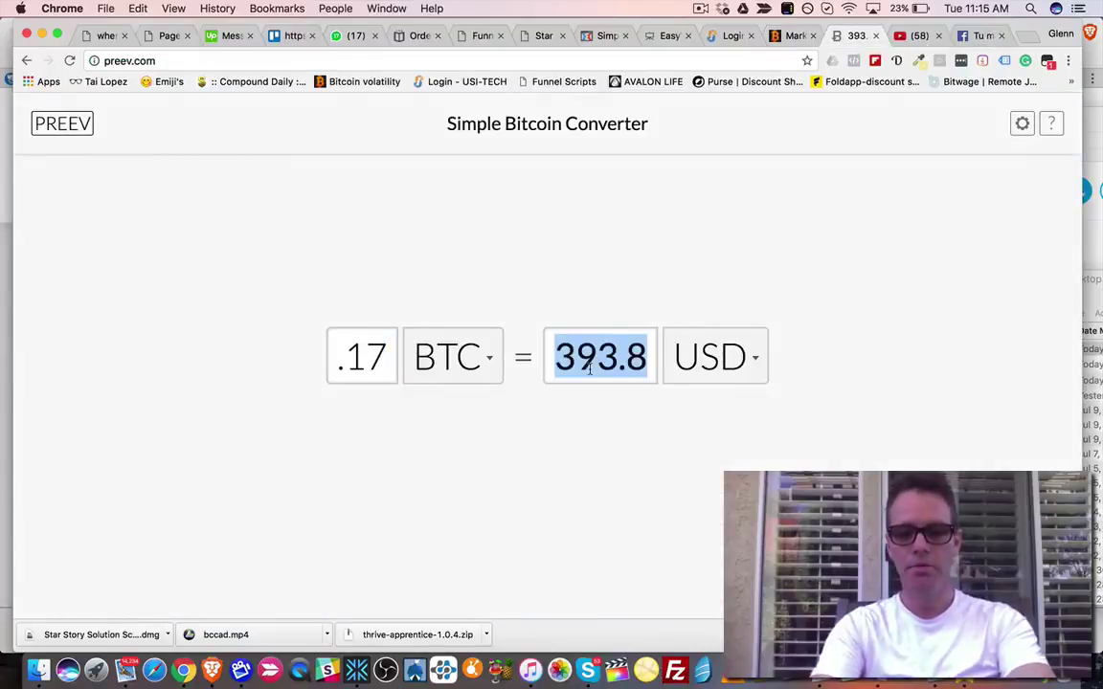
text(5)
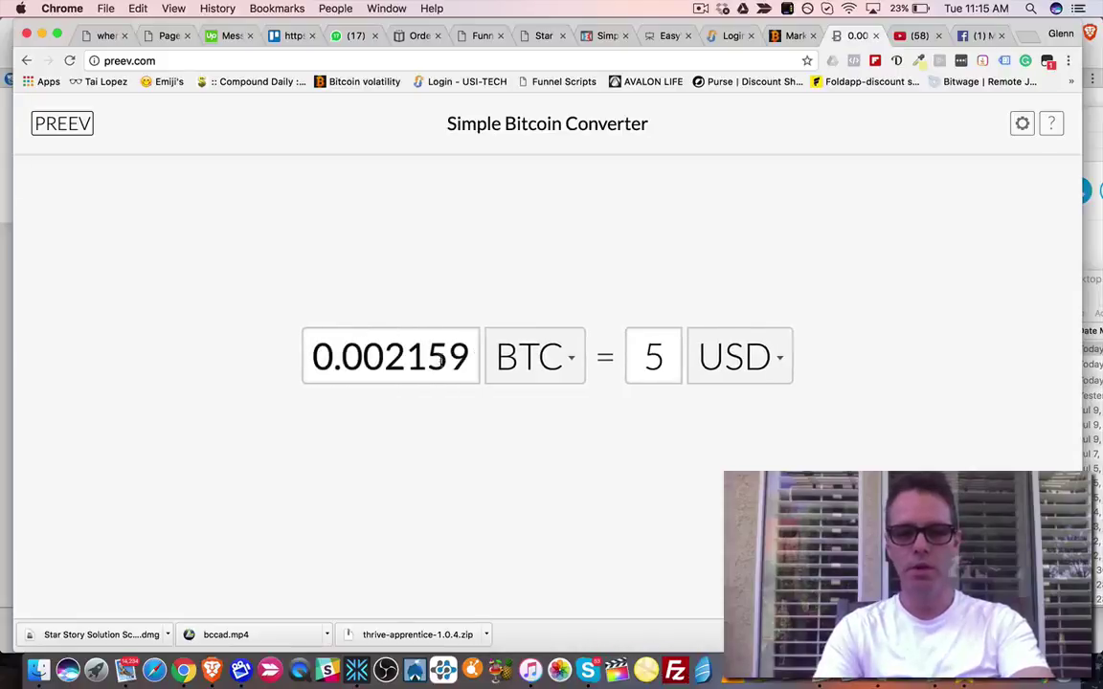
click(438, 361)
key(super+c)
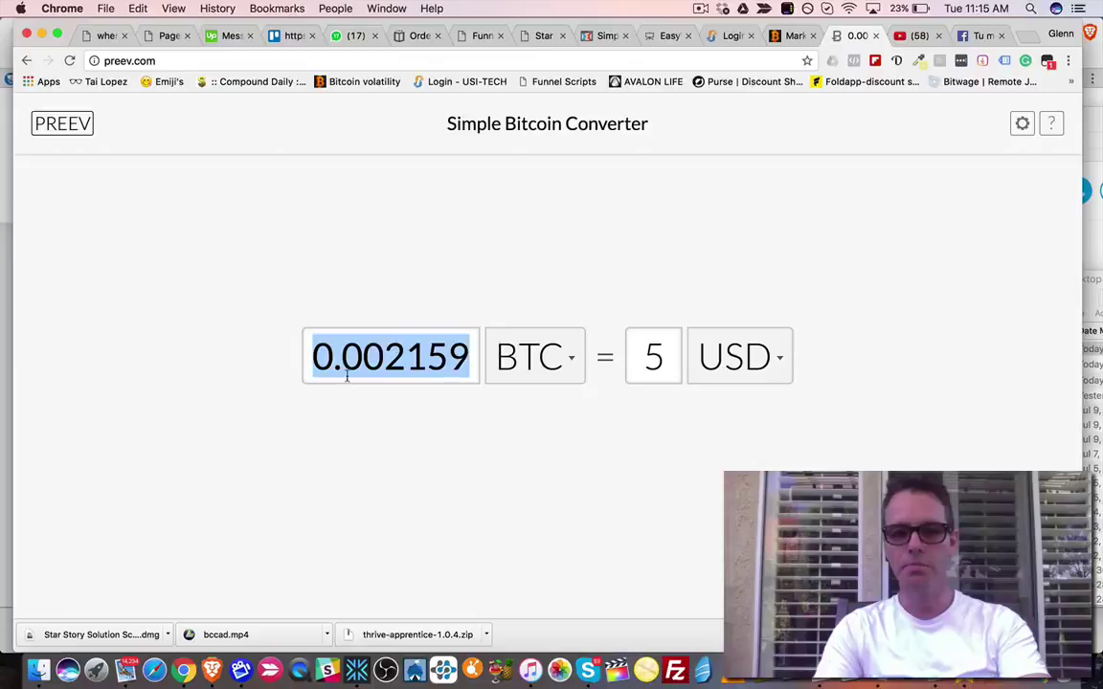
click(791, 36)
Enter 0.002159 BTC as the sell total and set the ask to the last price, 0.02390999 BTC.
click(835, 316)
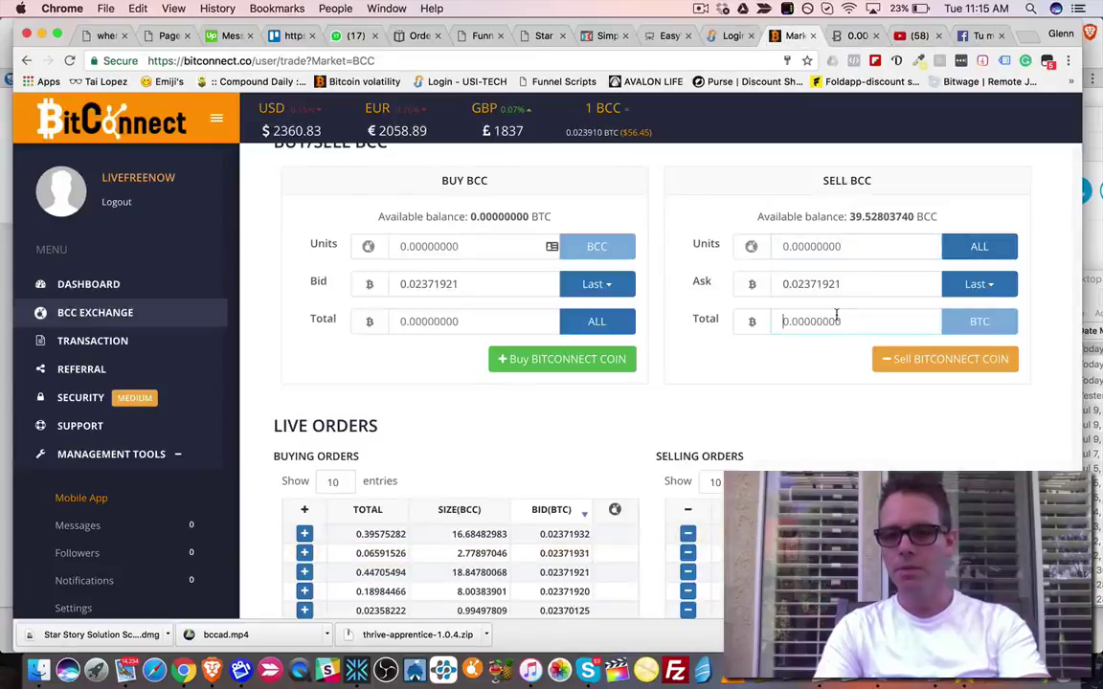
key(super+v)
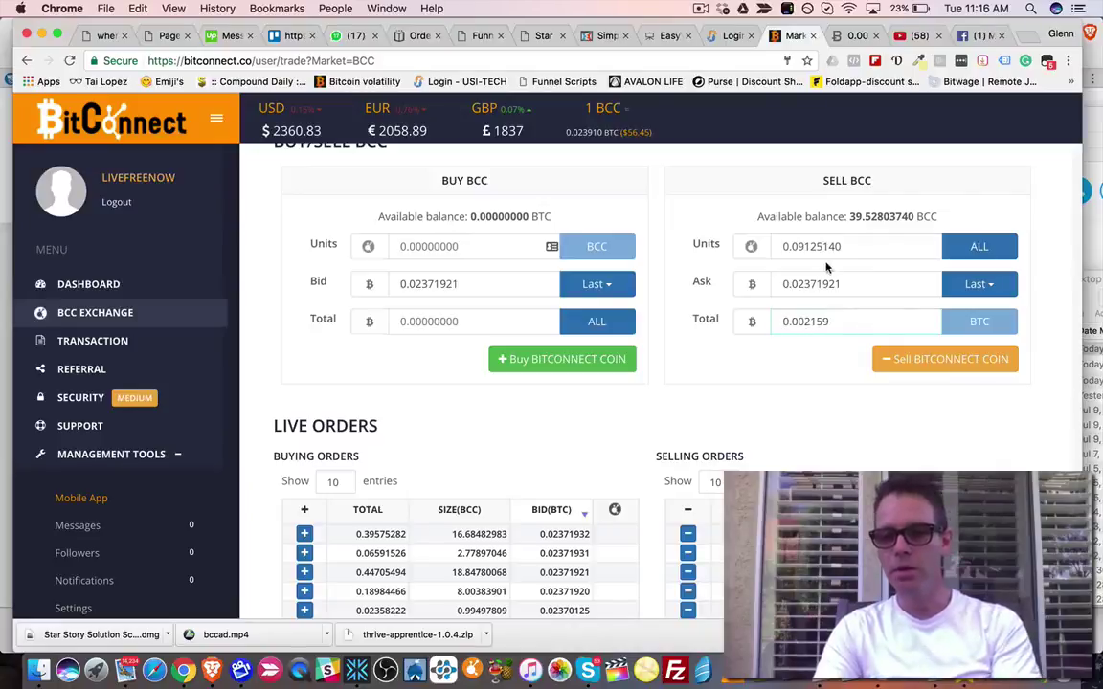
drag(839, 246, 790, 246)
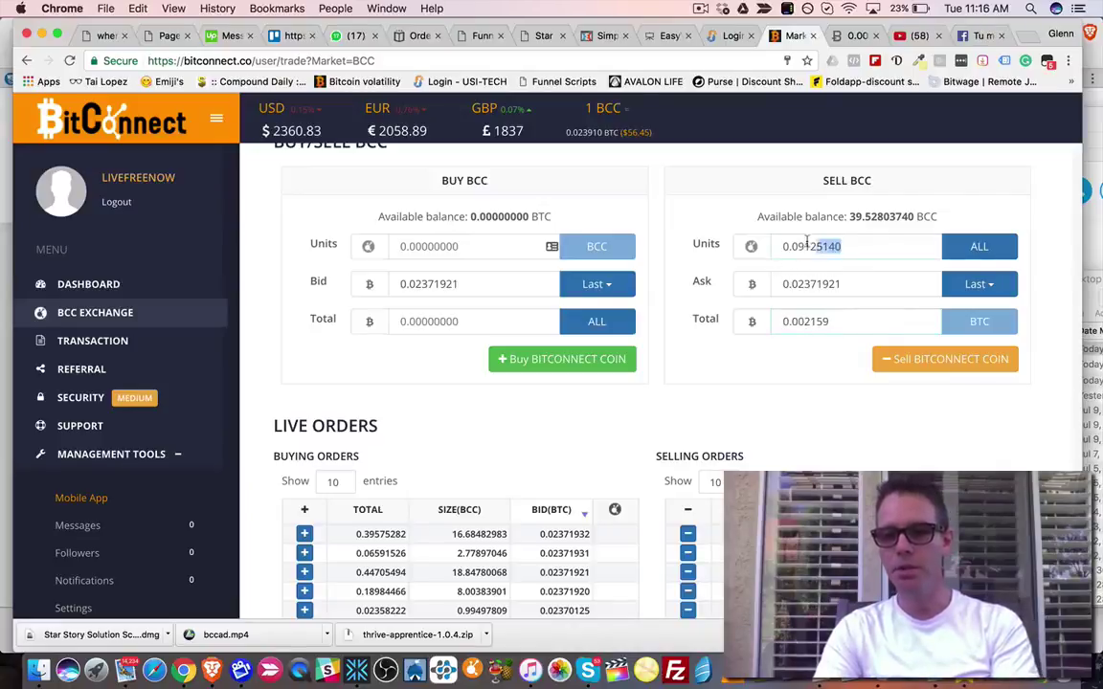
click(953, 288)
click(966, 322)
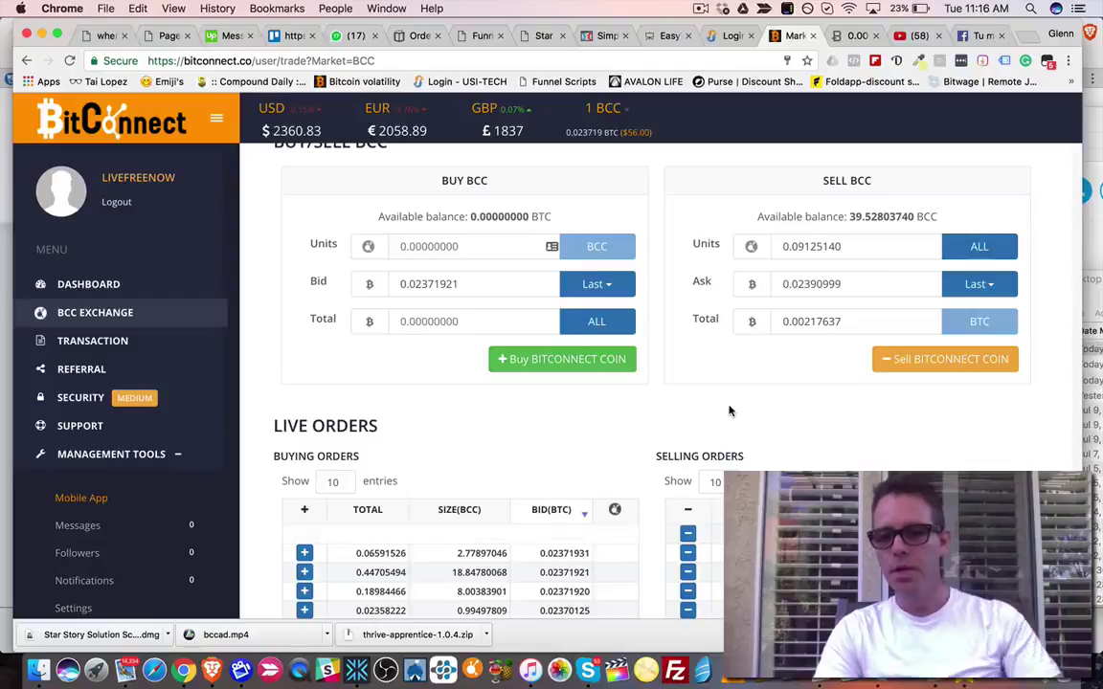
Submit the 0.09125140 BCC sell order and scroll the Confirm Sell dialog to the Remember notice.
click(898, 360)
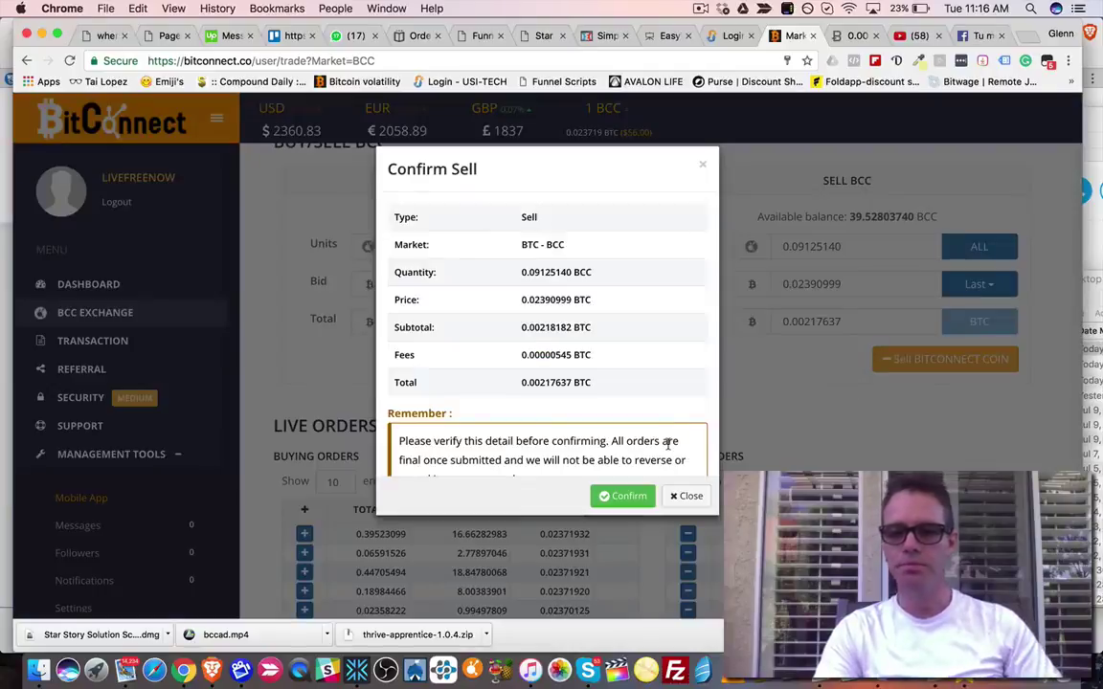
scroll(641, 322, down, 2)
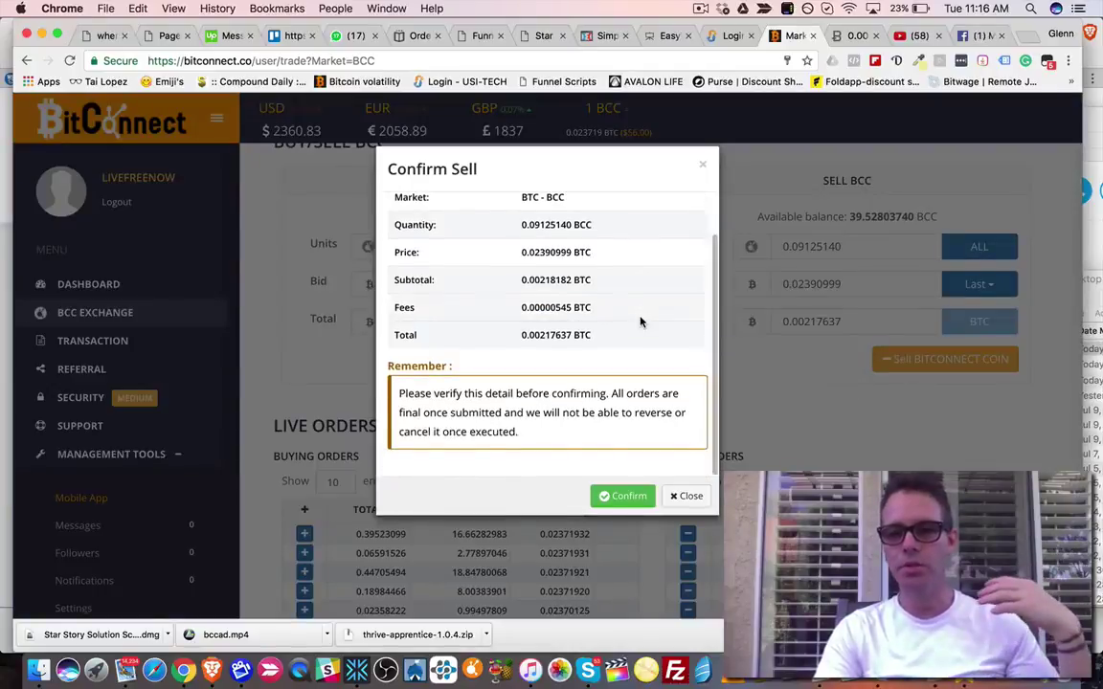
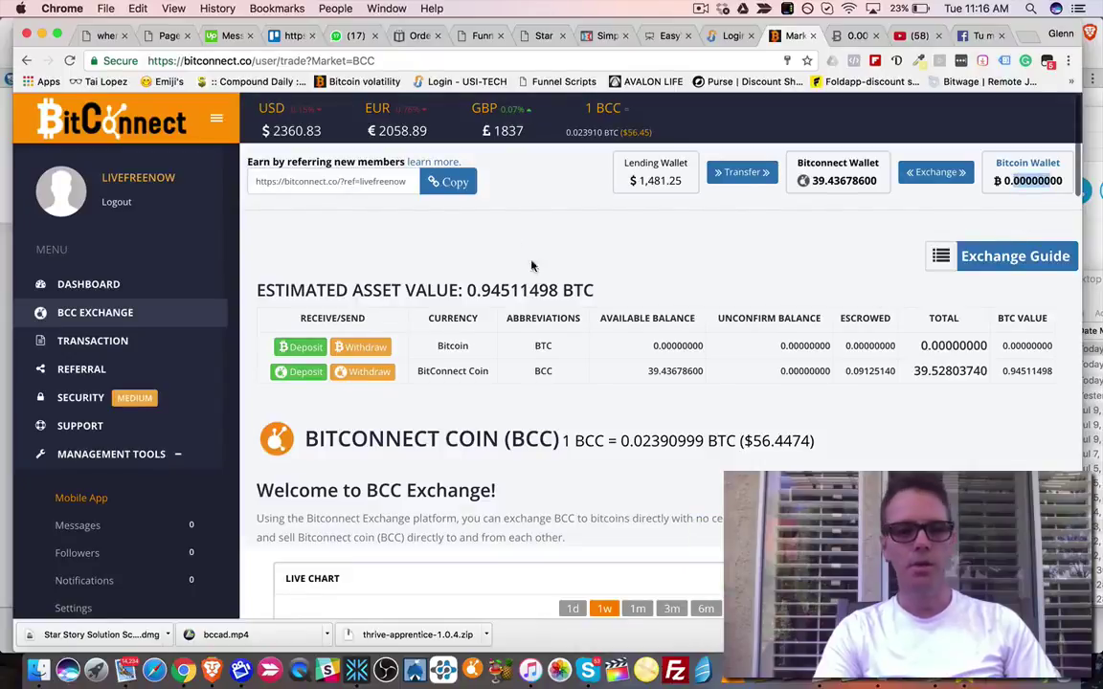
click(123, 313)
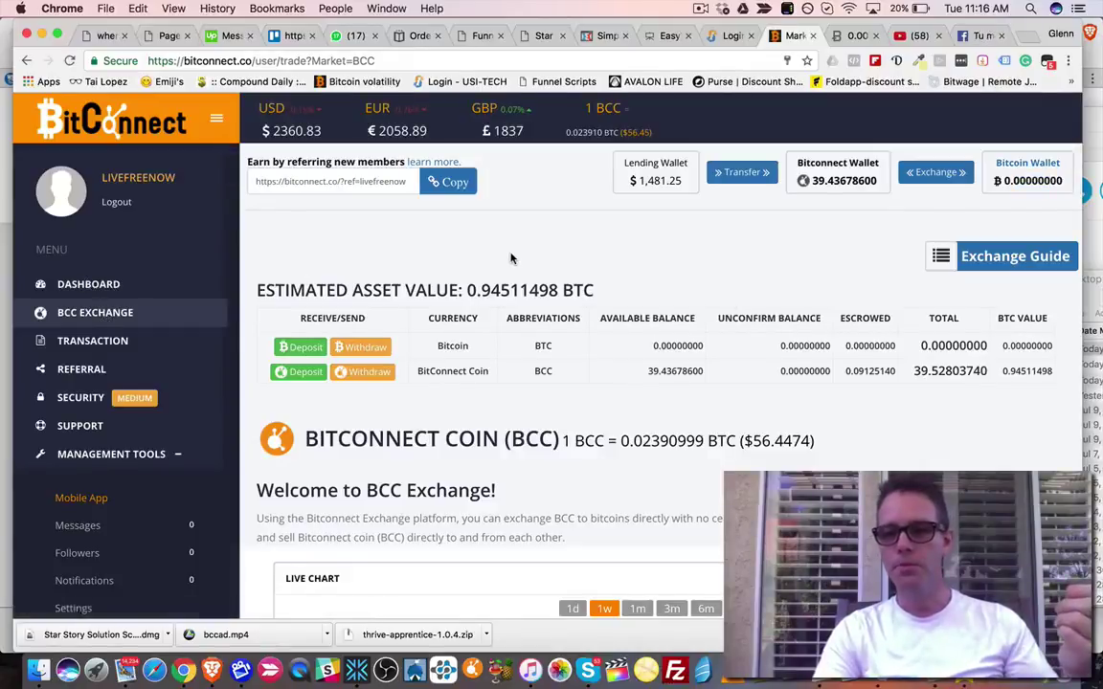
click(95, 312)
scroll(575, 433, down, 10)
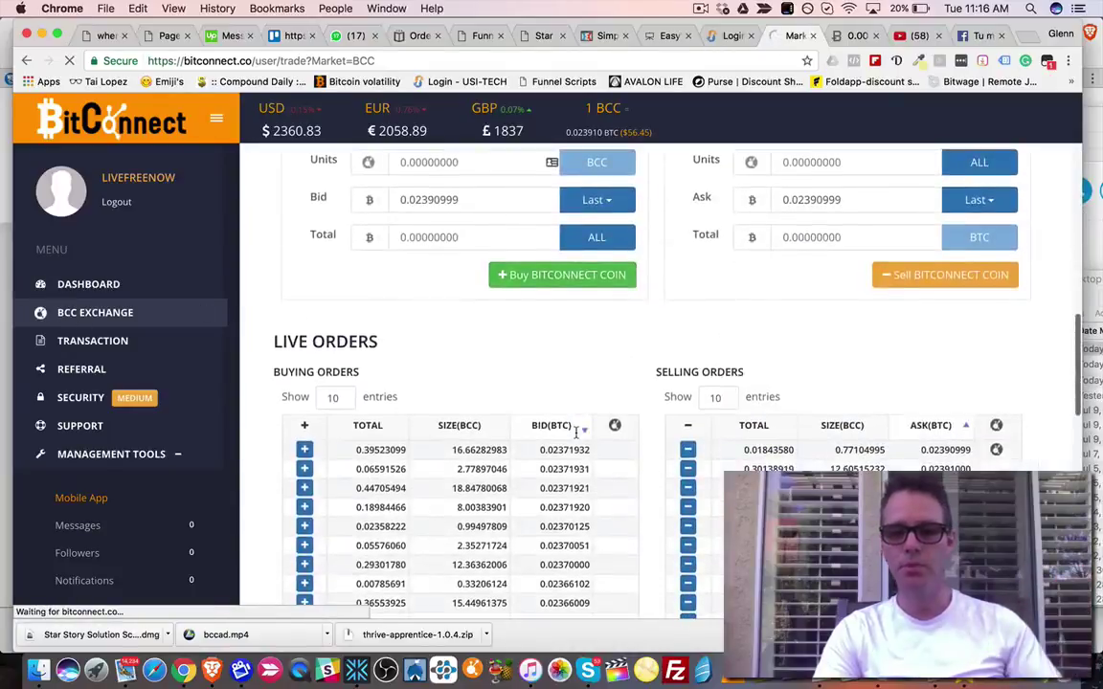
scroll(627, 417, down, 5)
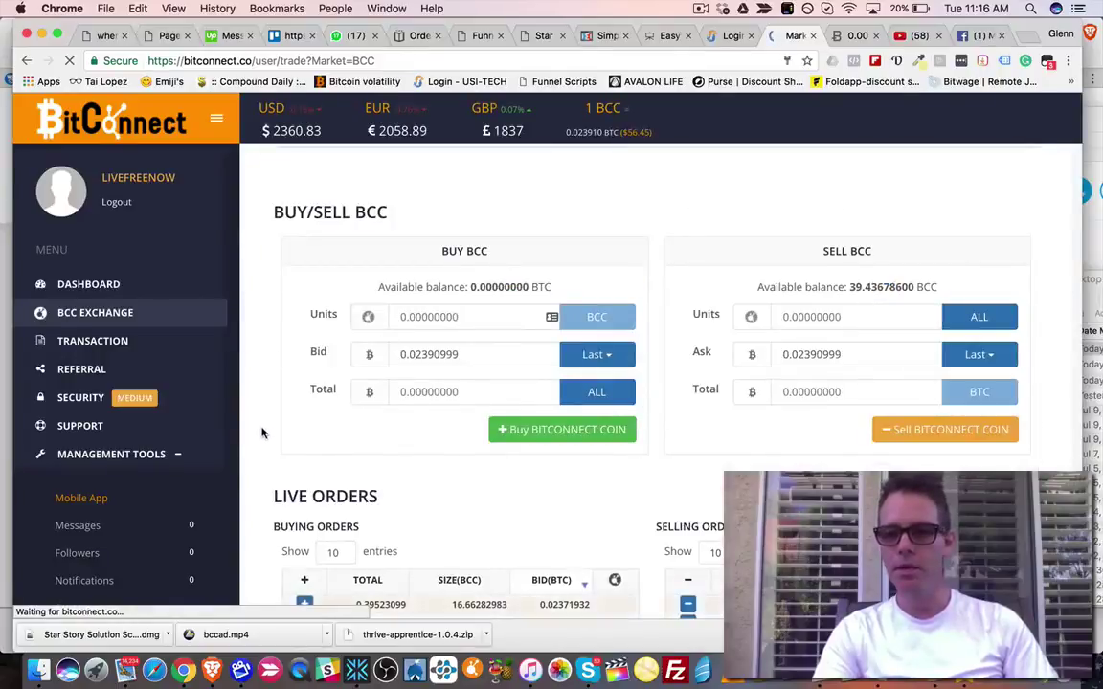
scroll(268, 445, down, 10)
scroll(271, 456, down, 3)
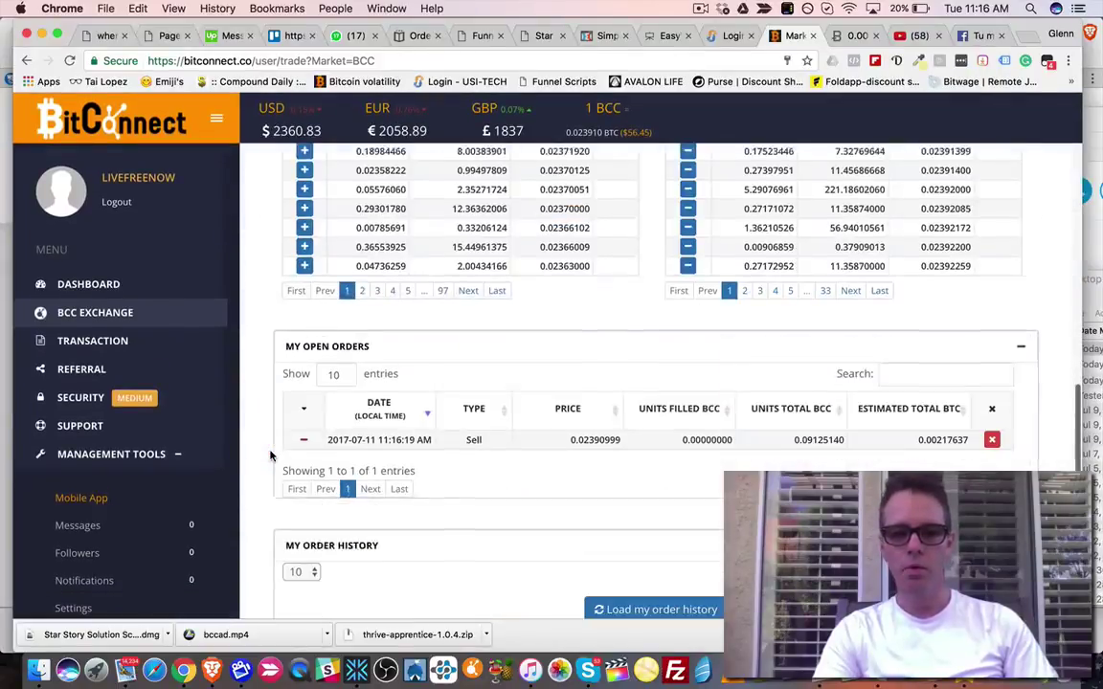
double_click(727, 434)
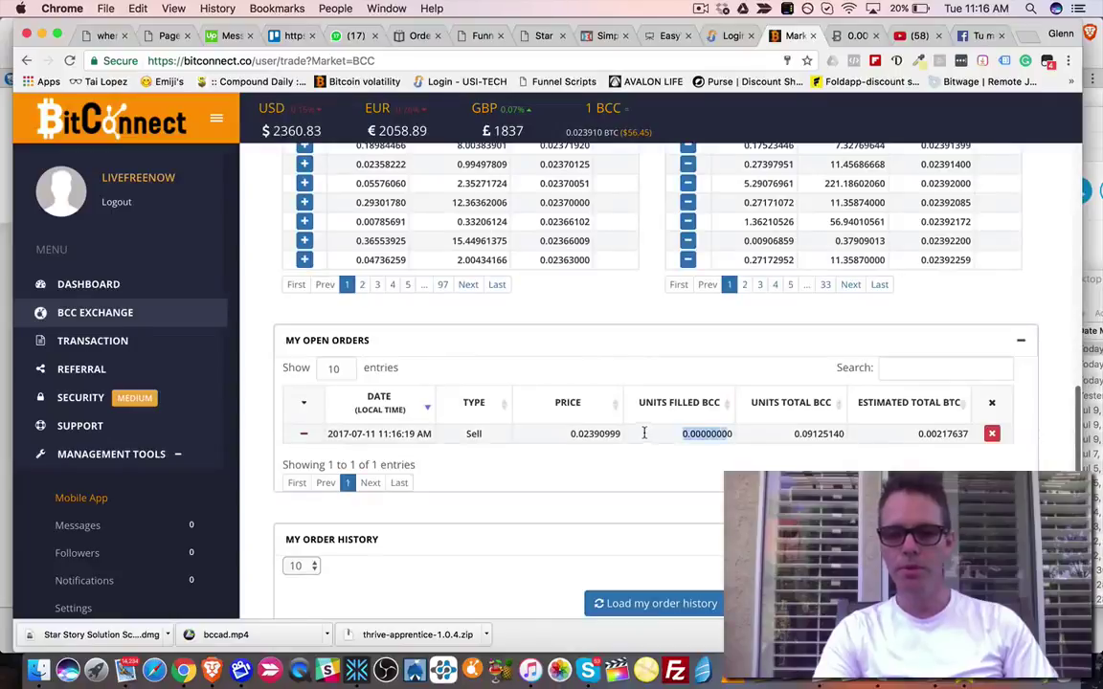
scroll(246, 373, up, 5)
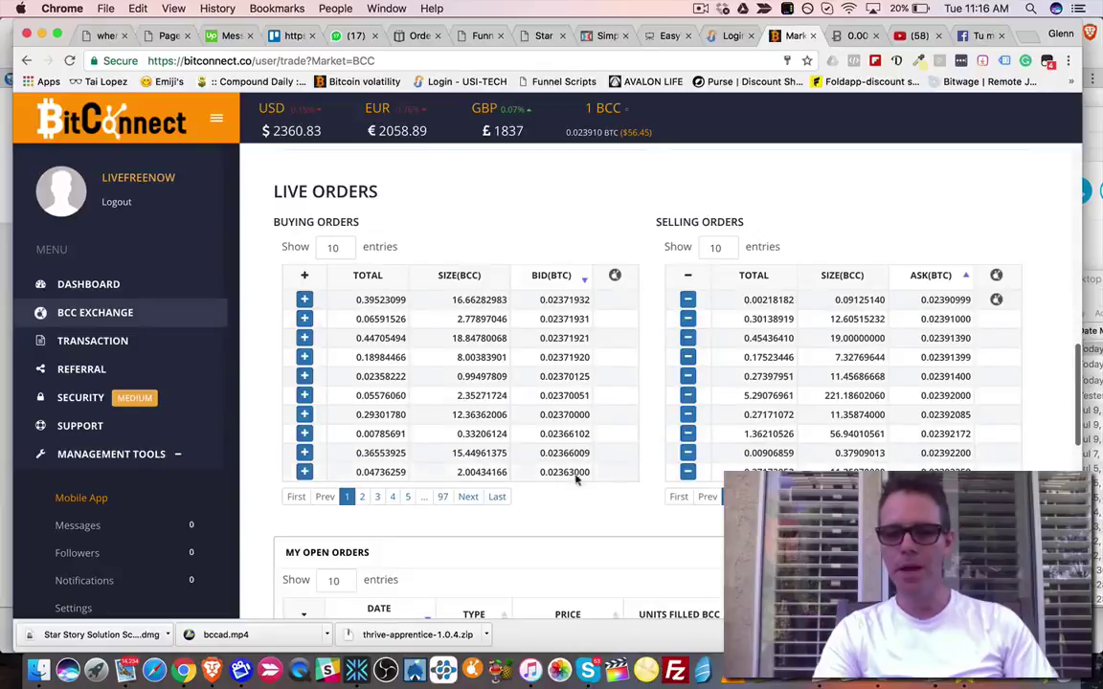
scroll(258, 468, down, 2)
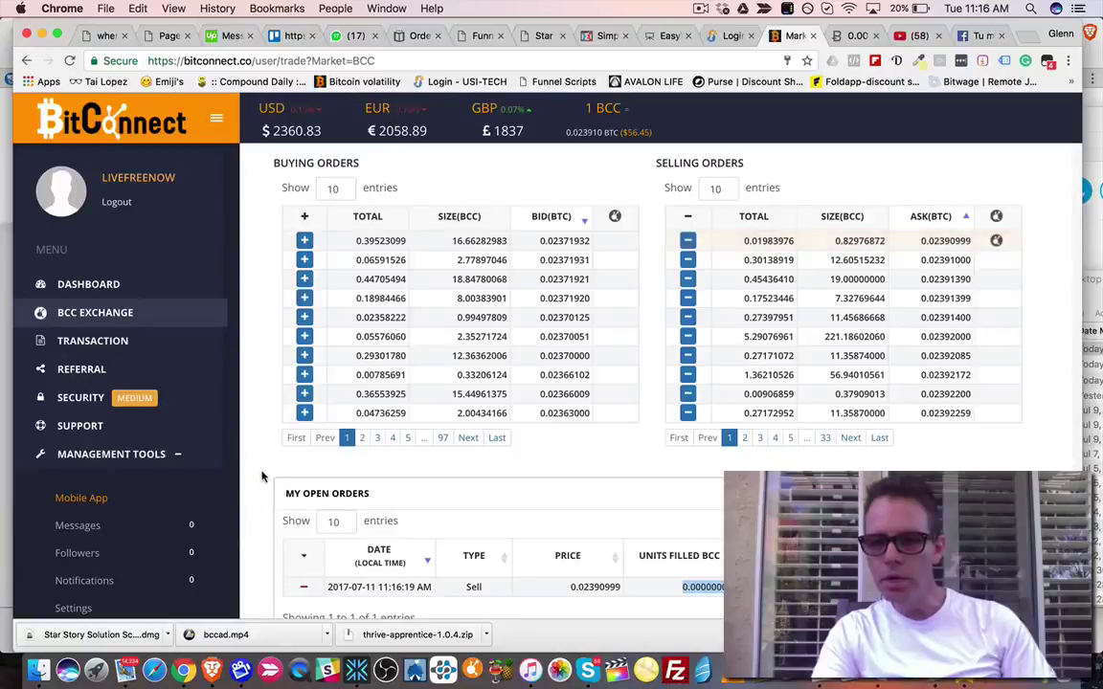
click(92, 322)
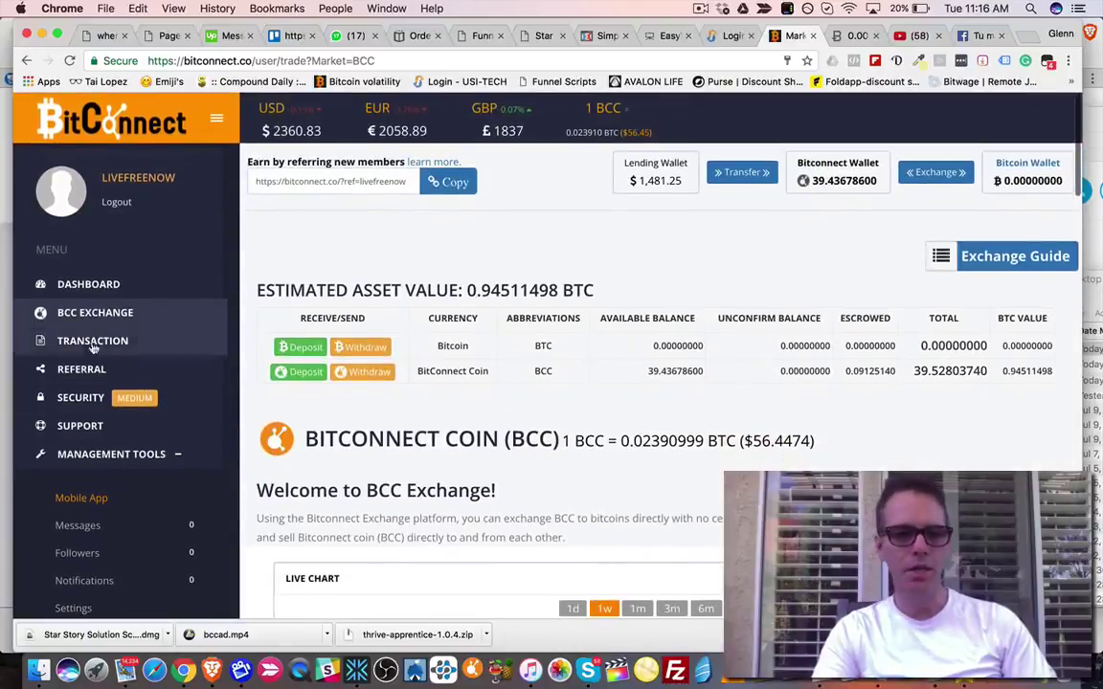
click(93, 325)
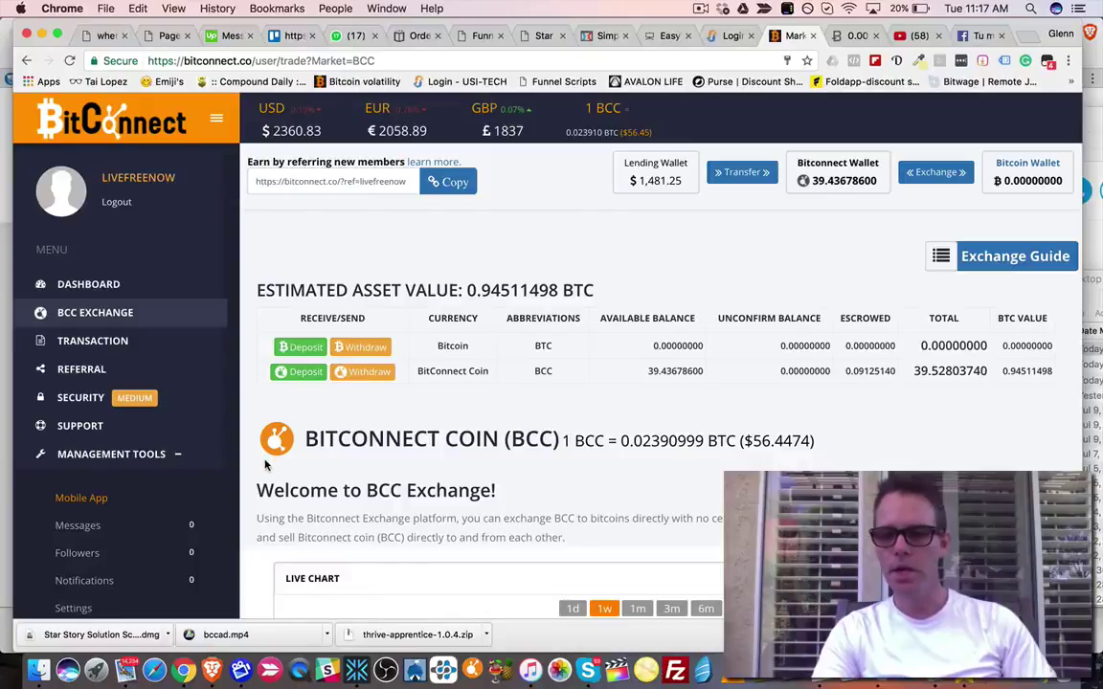
scroll(273, 450, down, 10)
scroll(265, 465, down, 5)
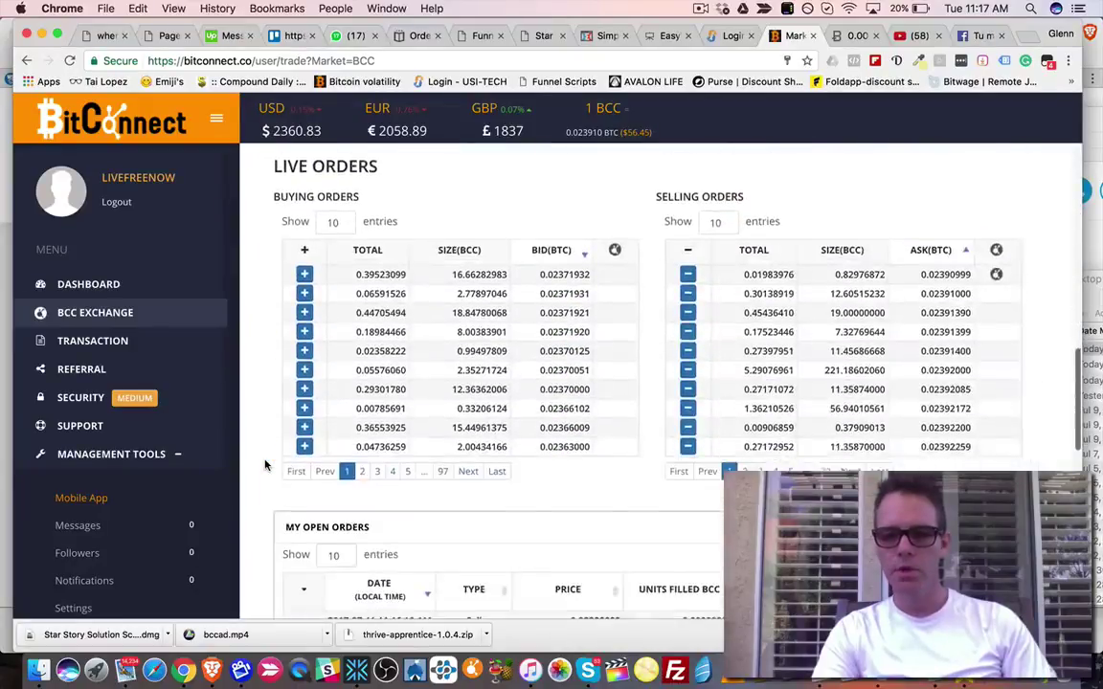
scroll(800, 456, up, 1)
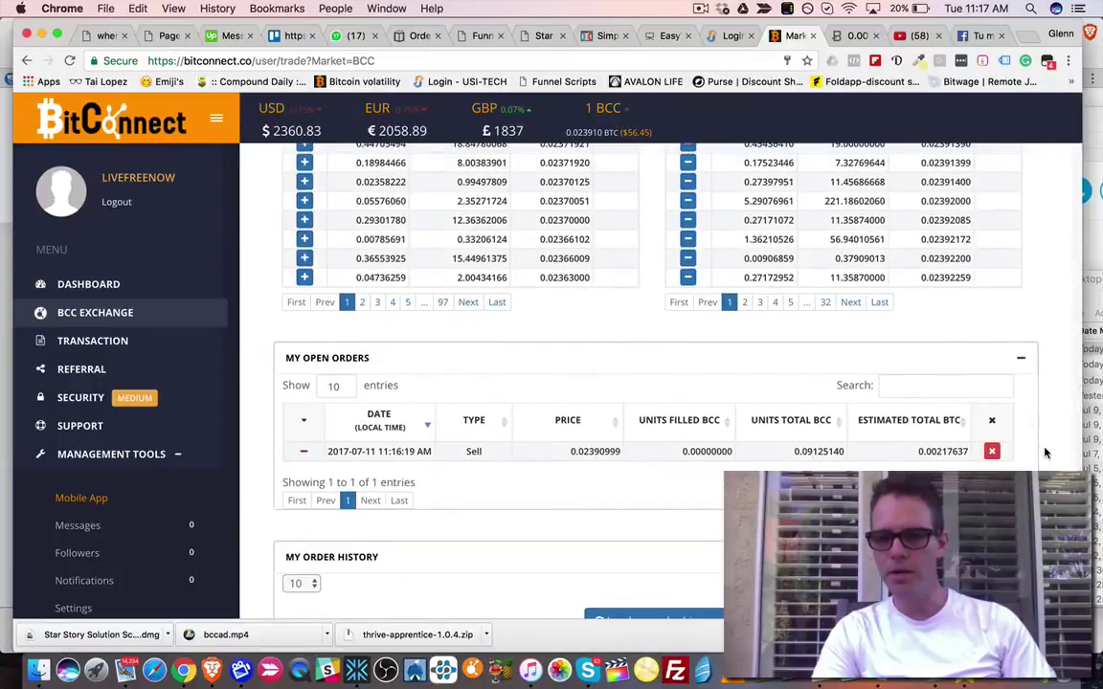
scroll(1046, 453, up, 3)
scroll(1045, 453, up, 2)
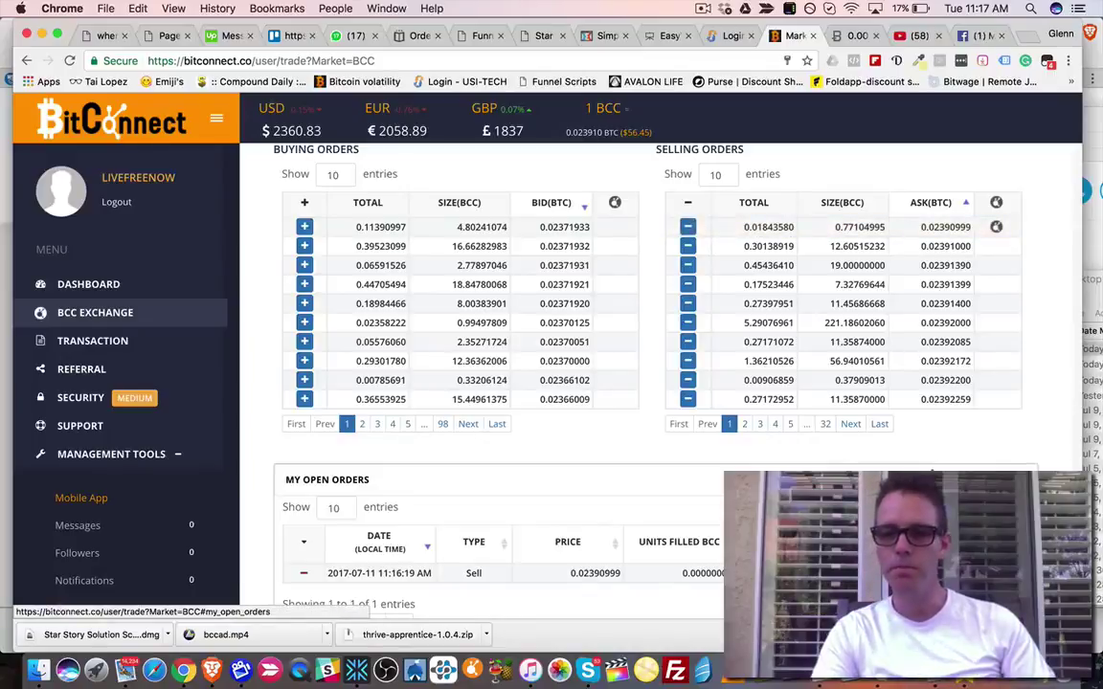
click(113, 321)
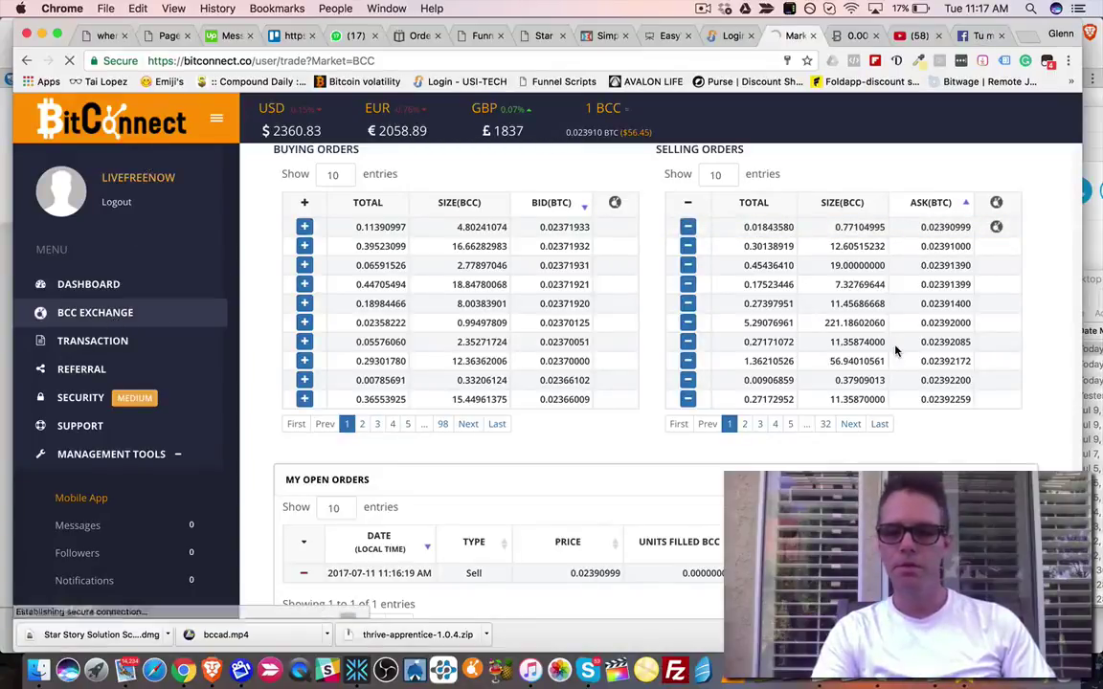
scroll(1050, 380, up, 3)
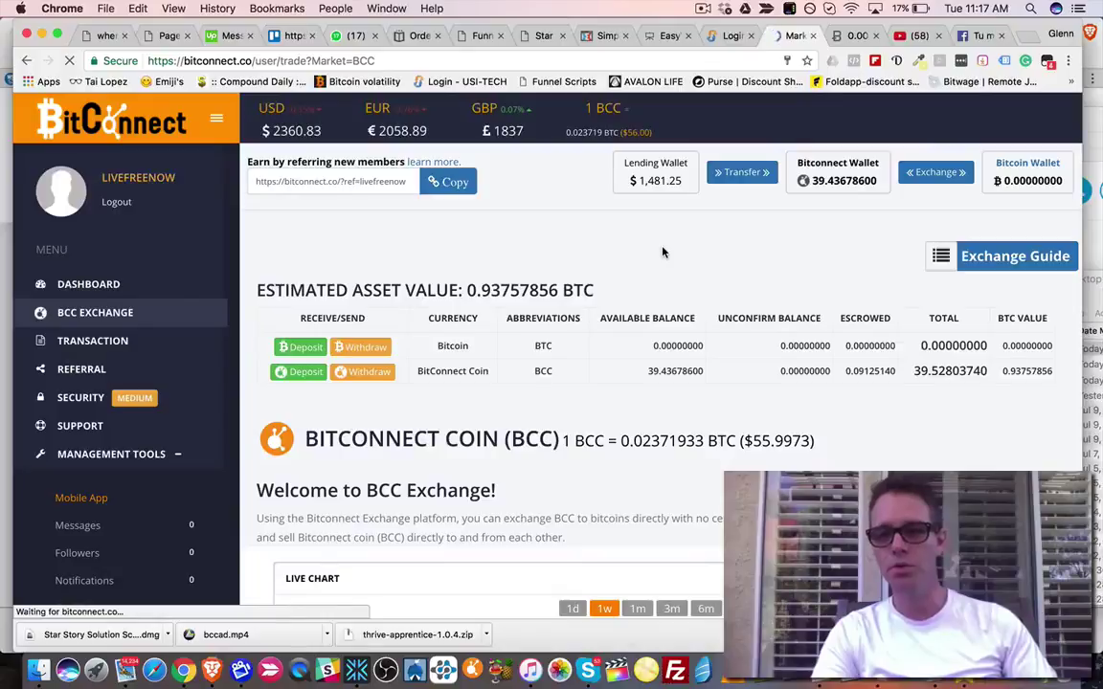
Check that the filled sell order left the Bitcoin Wallet balance at 0.00215000 BTC.
click(702, 9)
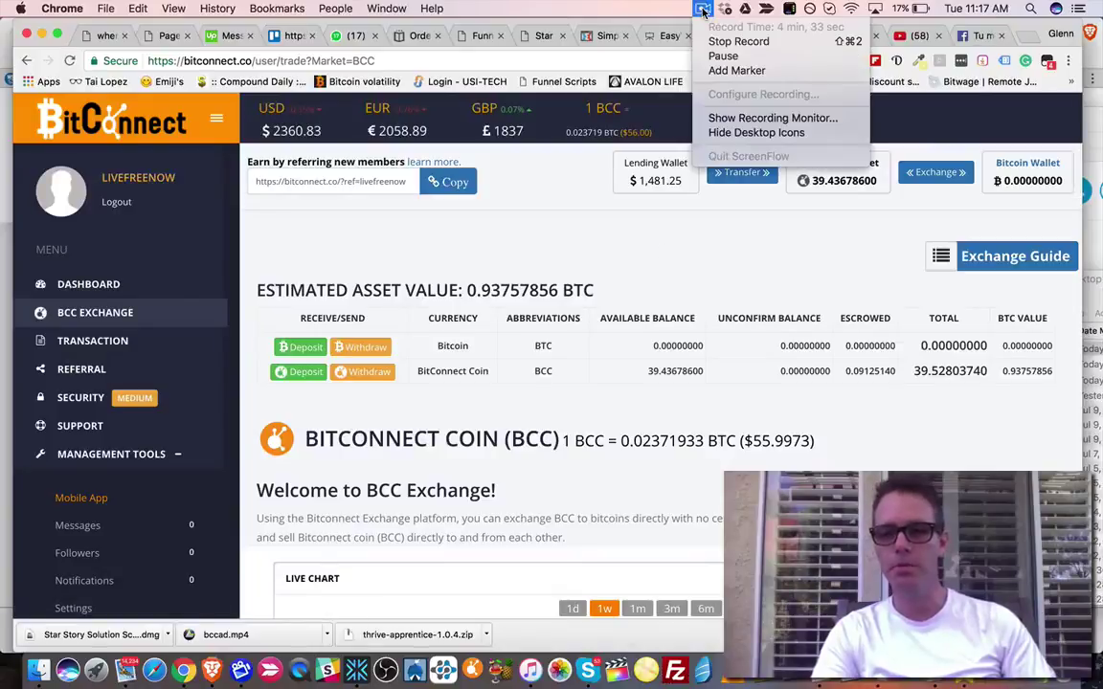
click(722, 57)
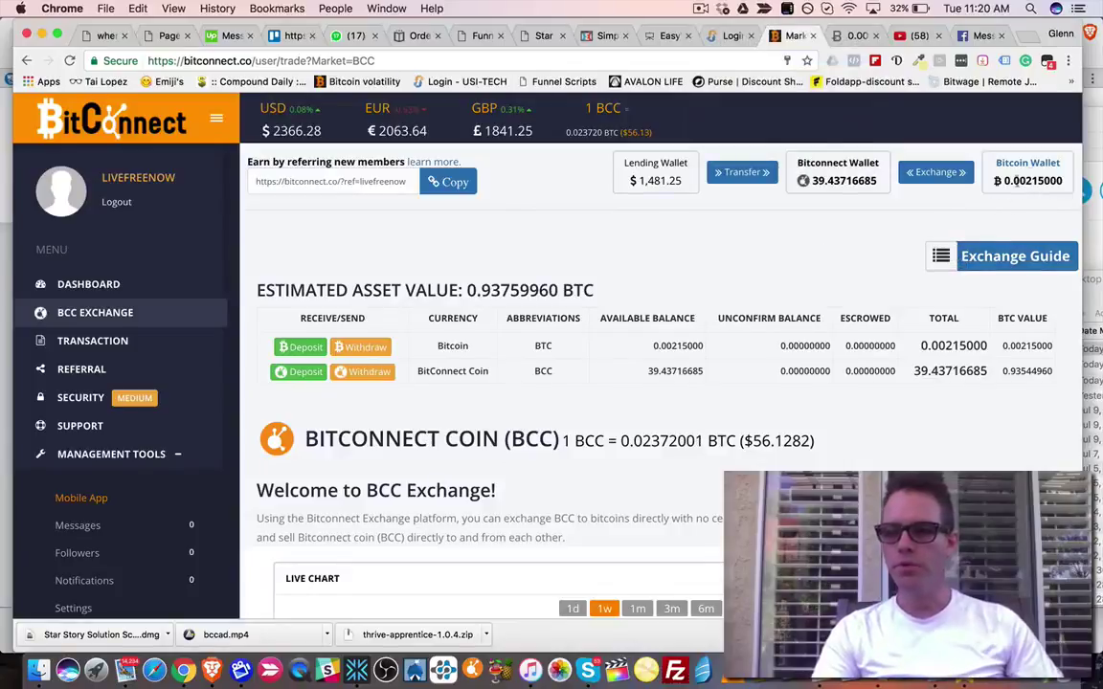
drag(1061, 181, 1003, 182)
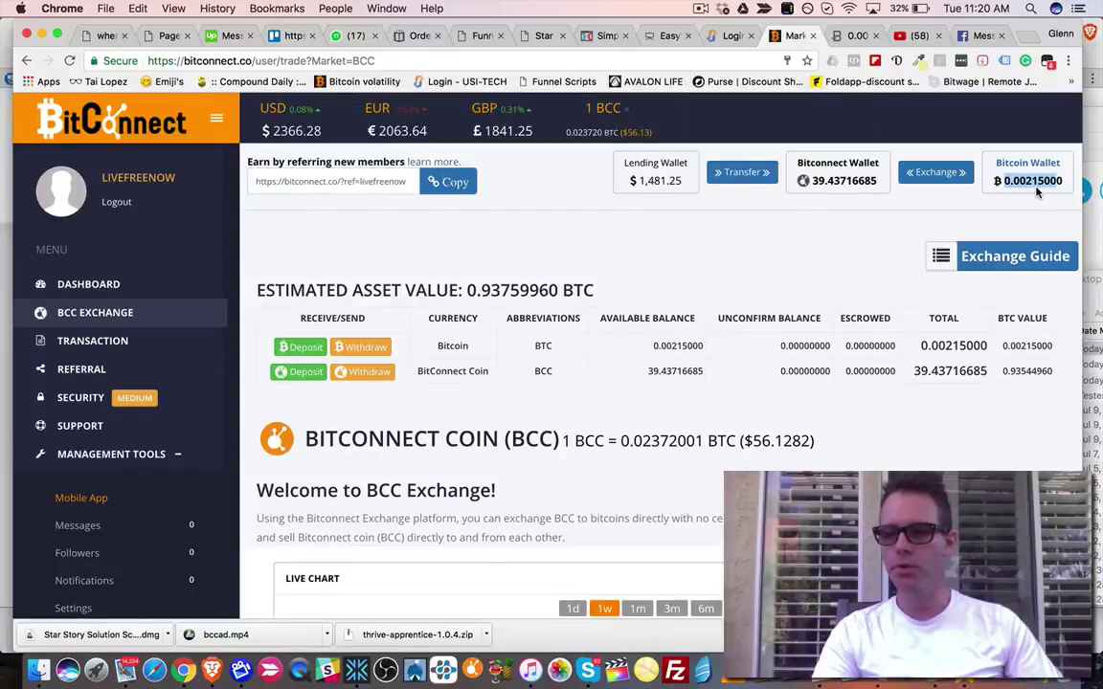
click(563, 228)
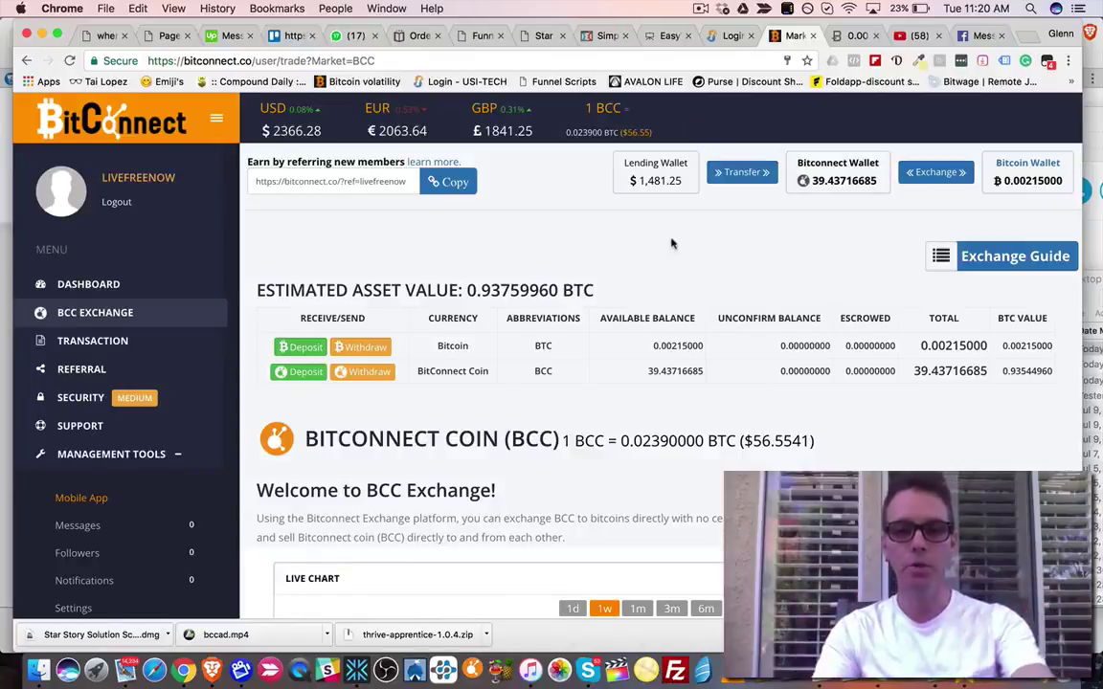
Copy the Bitcoin receive address from Exodus, then check BitConnect's available BTC balance.
click(357, 669)
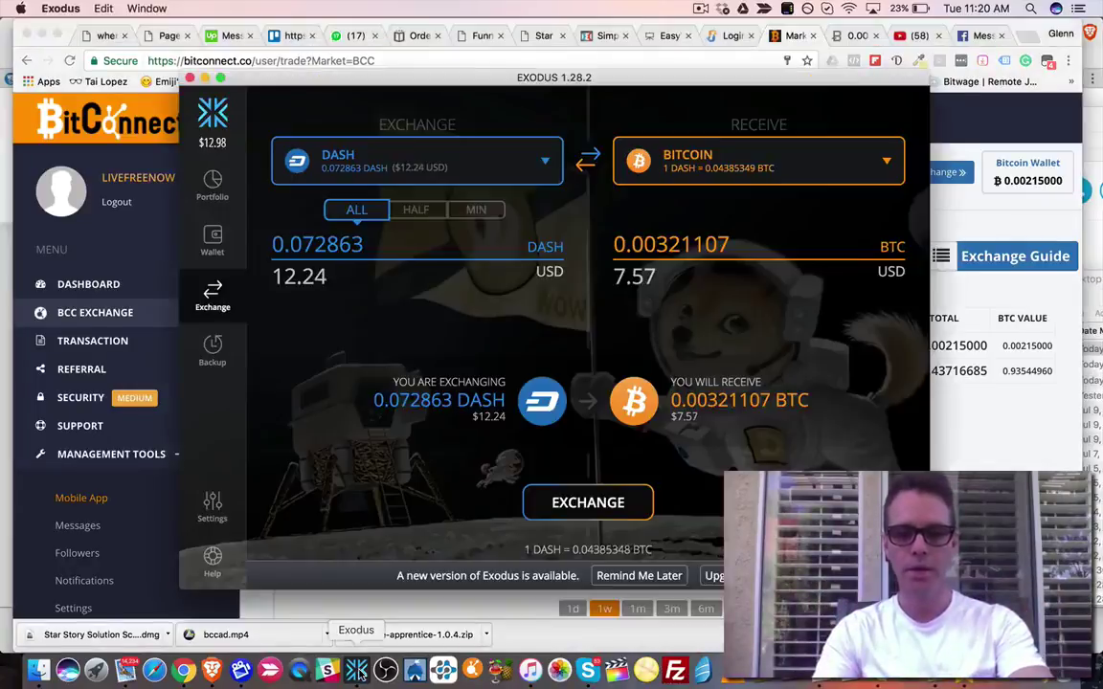
click(214, 187)
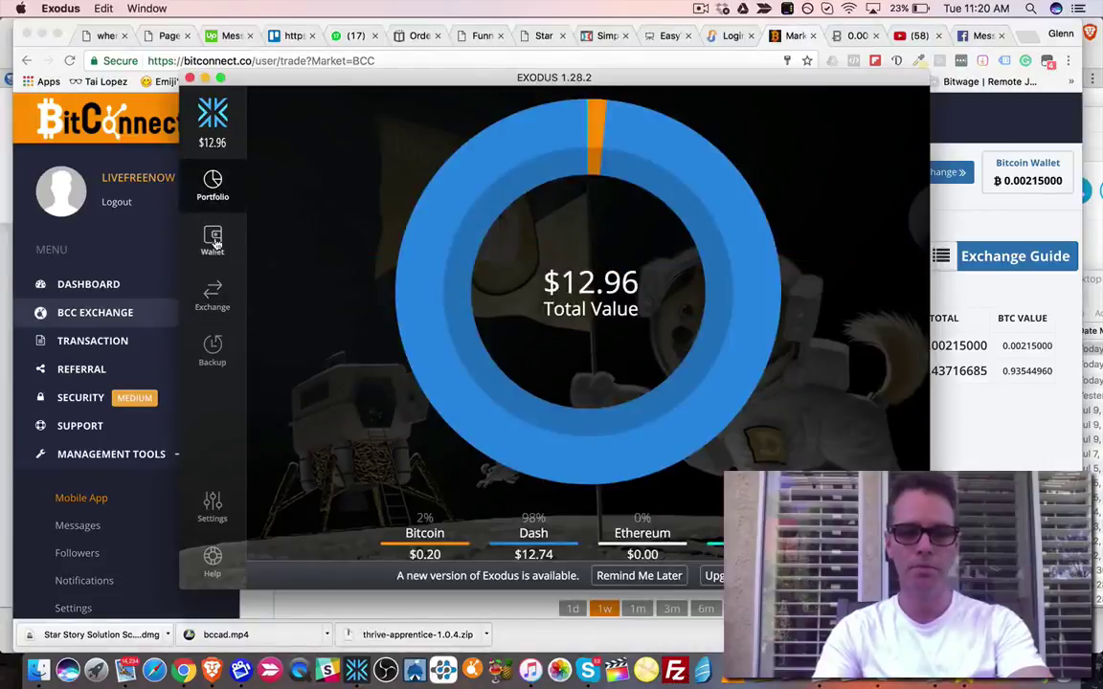
click(212, 238)
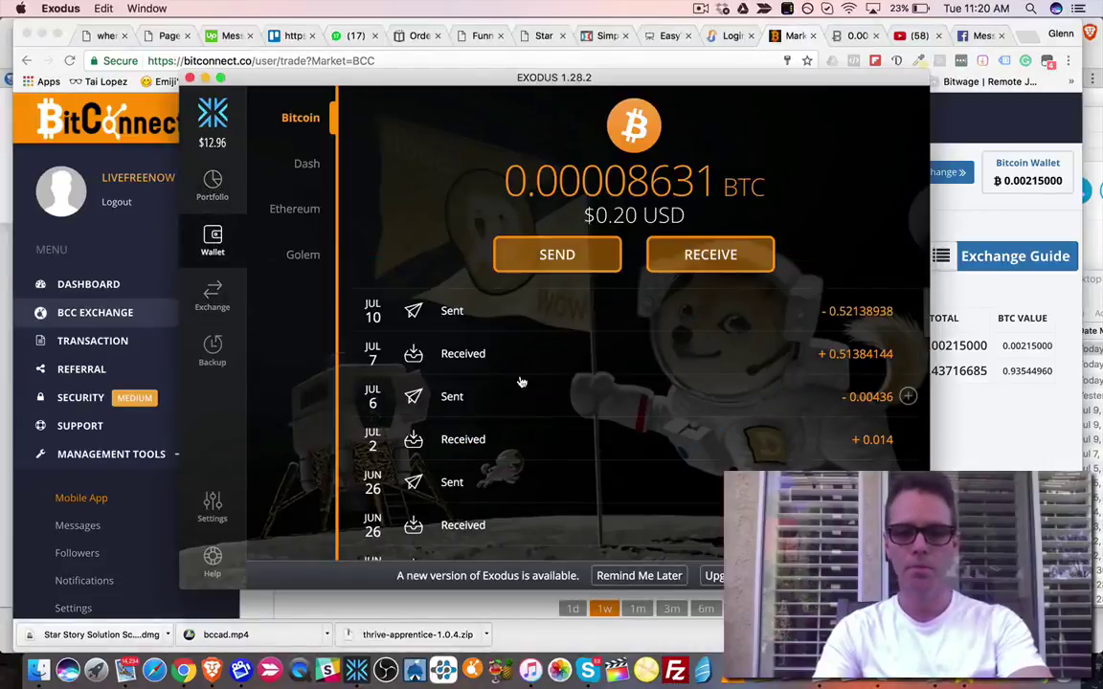
click(691, 260)
click(443, 456)
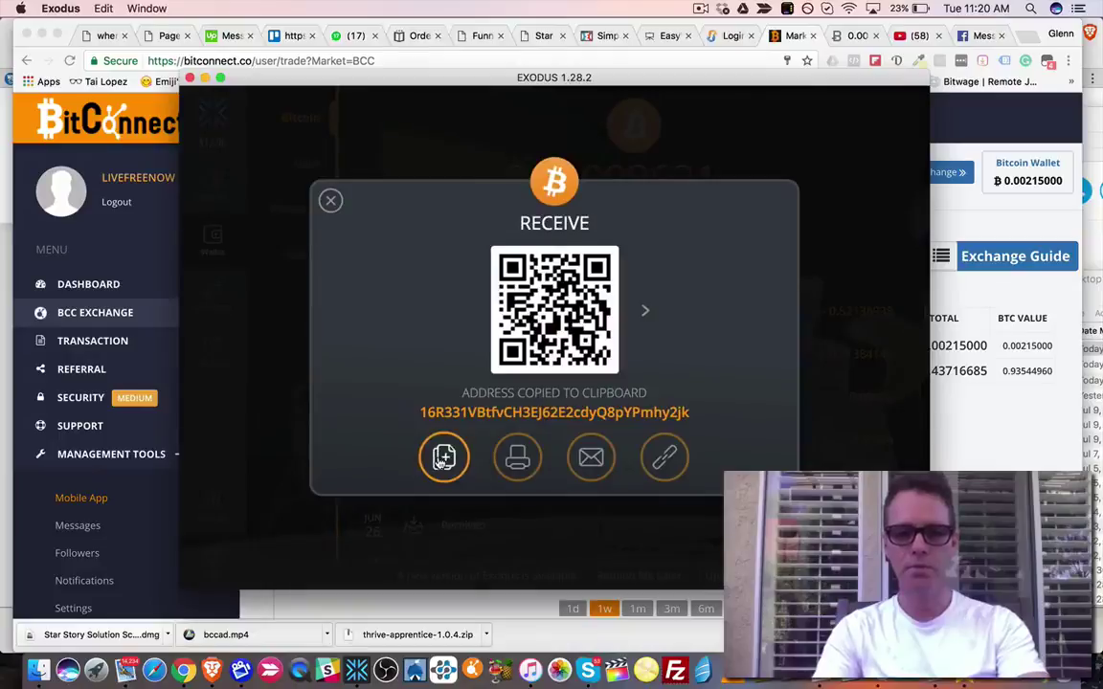
key(super+Tab)
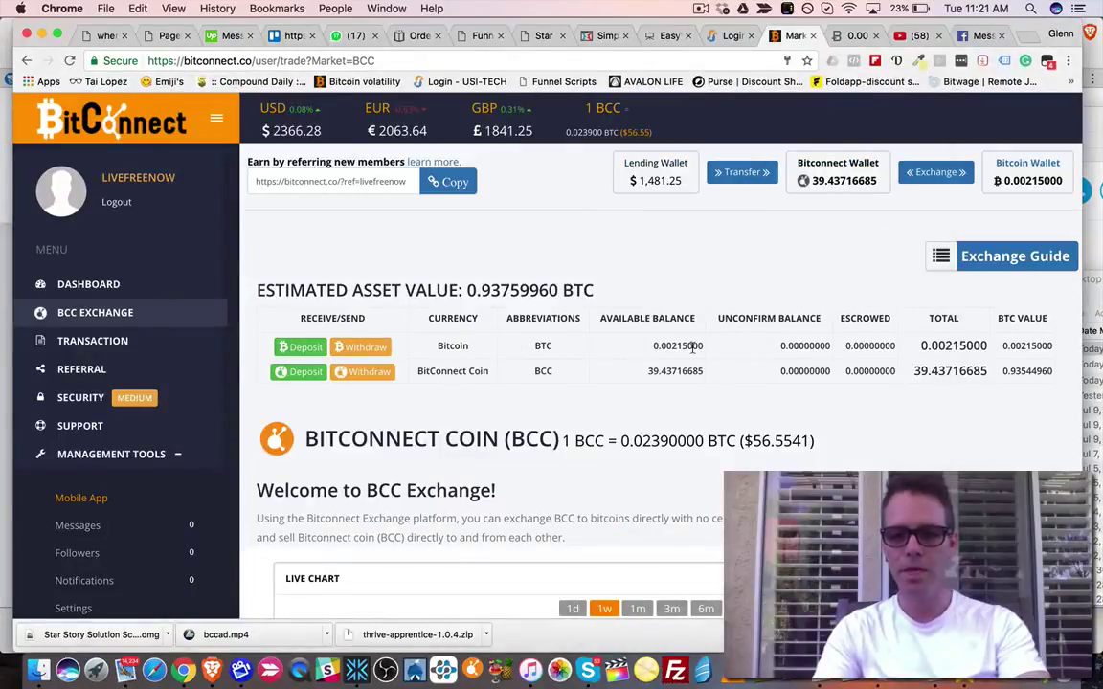
drag(703, 346, 665, 346)
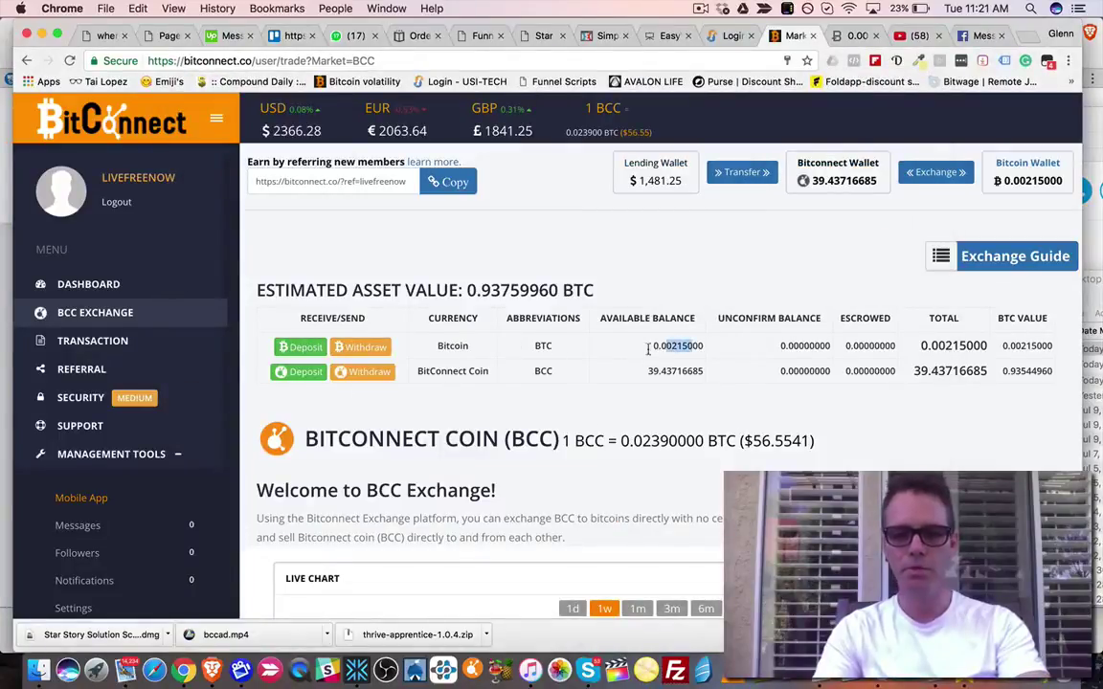
Fill the BTC withdrawal form with the Exodus address, maximum amount, saved password and 2FA code.
click(365, 349)
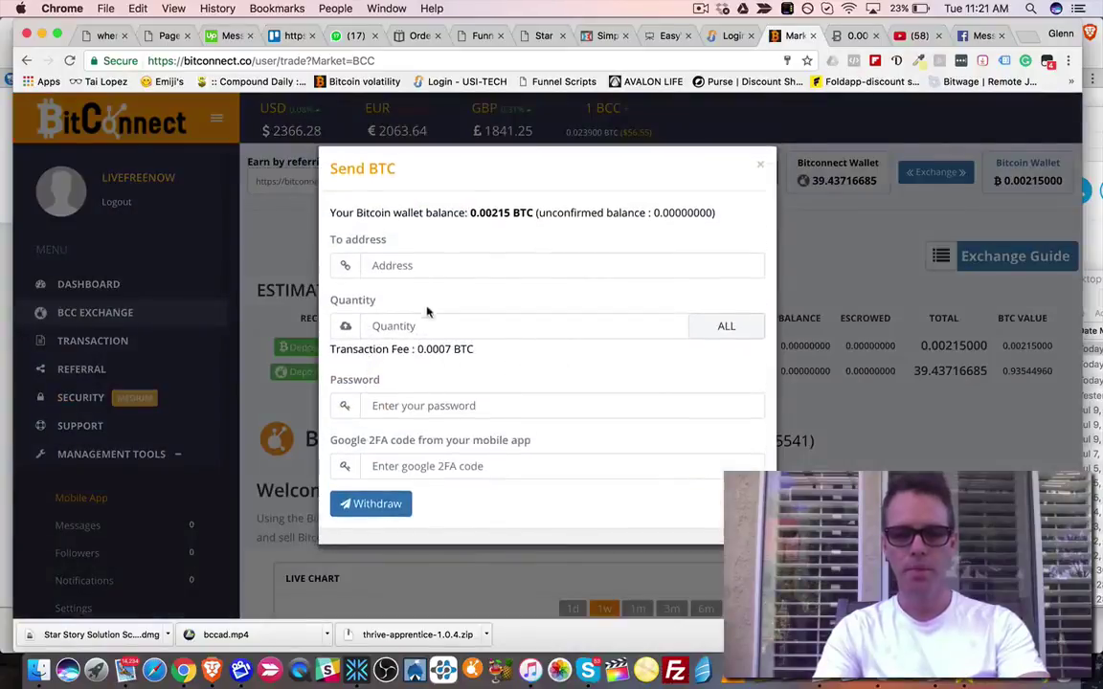
click(374, 264)
key(super+v)
click(409, 327)
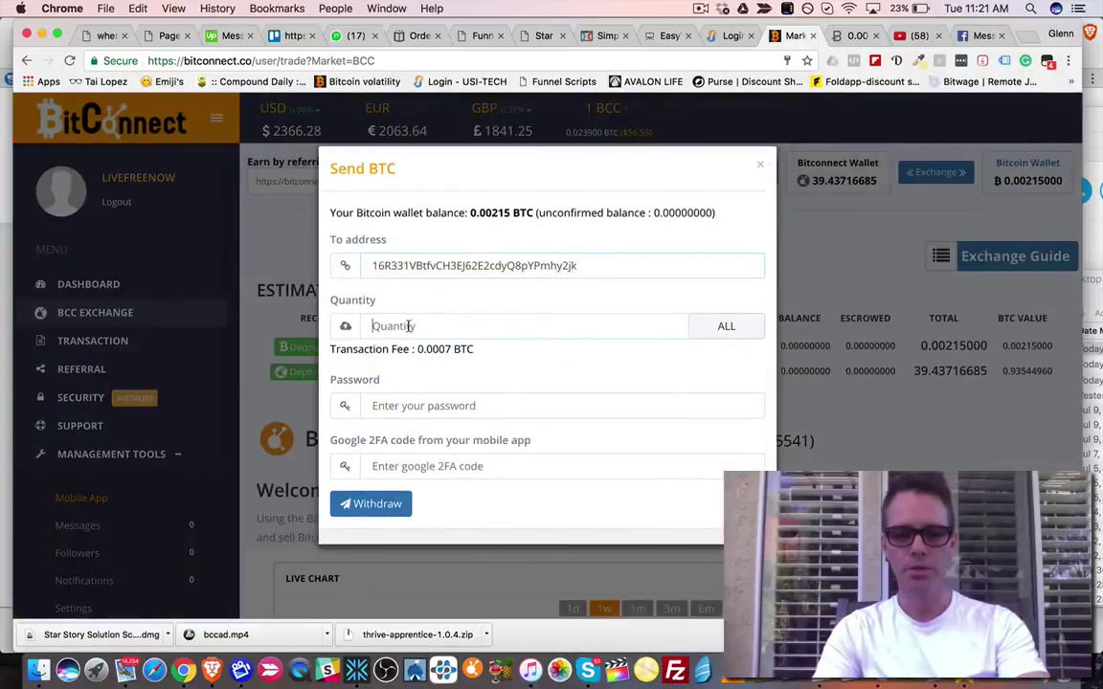
click(718, 328)
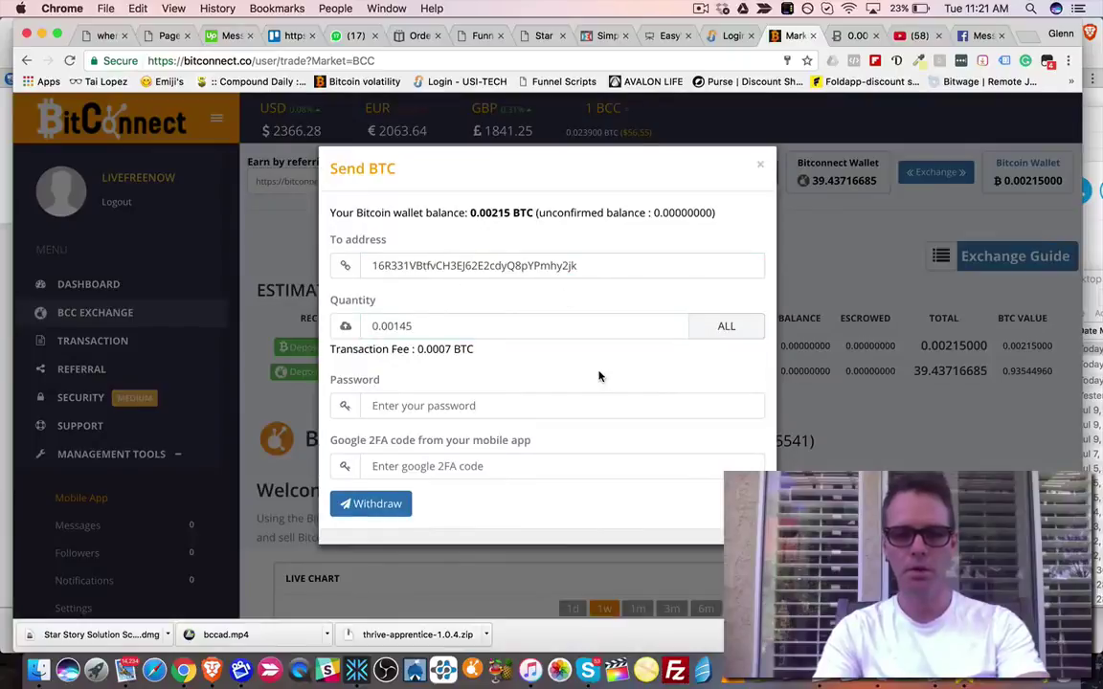
click(462, 406)
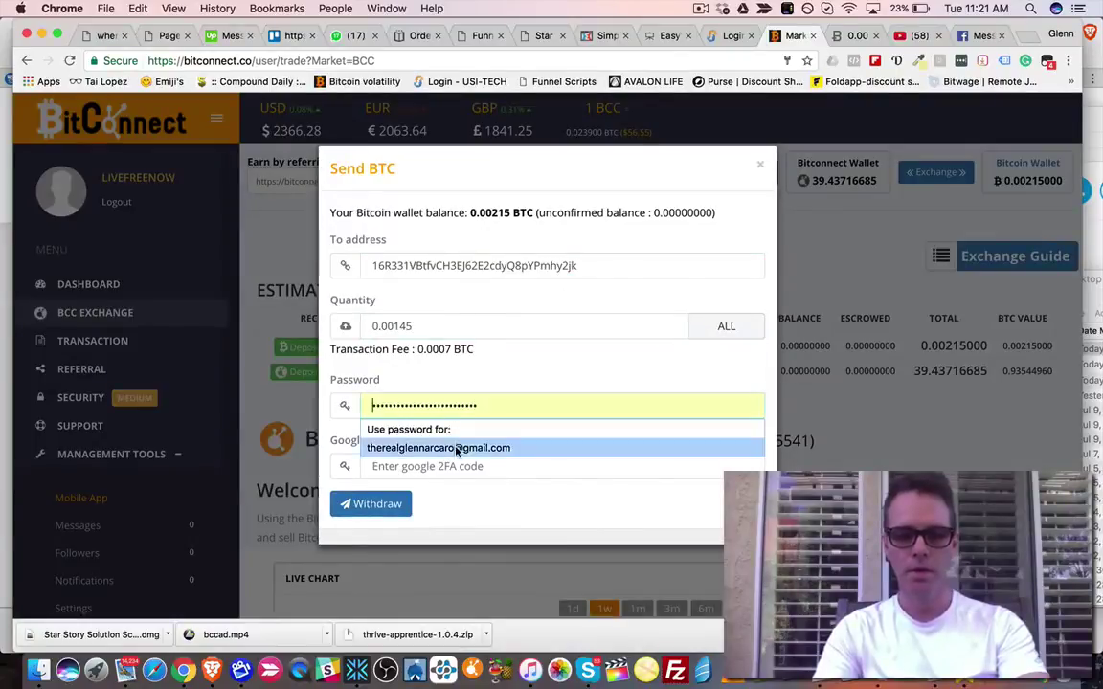
click(457, 451)
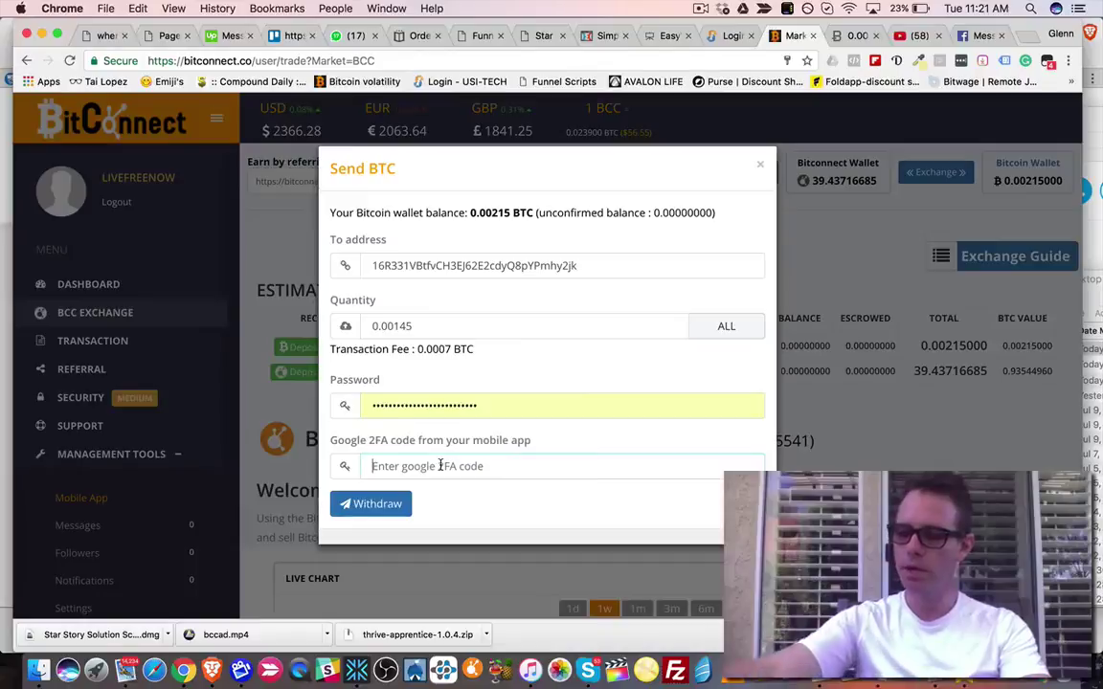
click(440, 466)
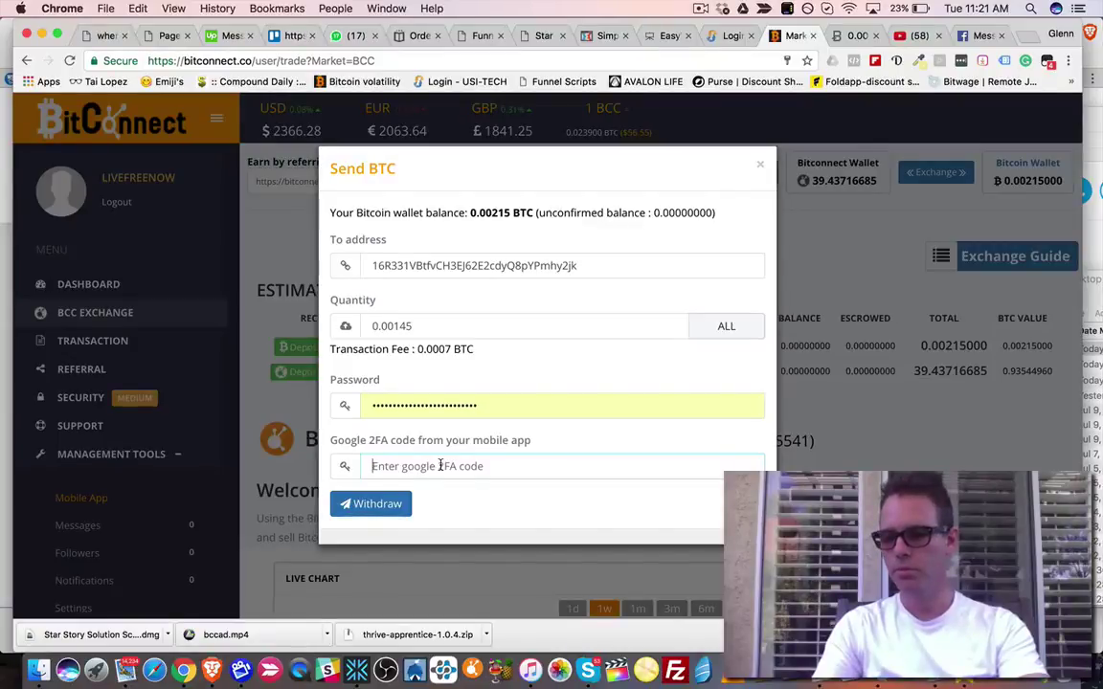
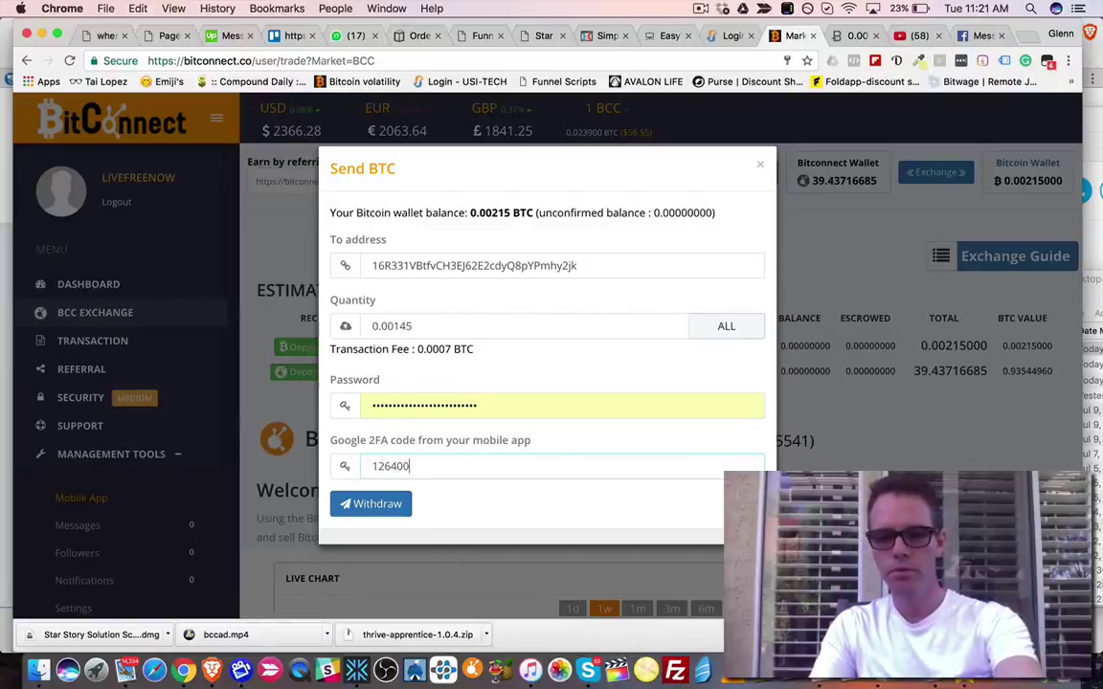
Submit the 0.00145 BTC withdrawal, close the below-0.005-minimum rejection, and reload BCC Exchange.
click(392, 500)
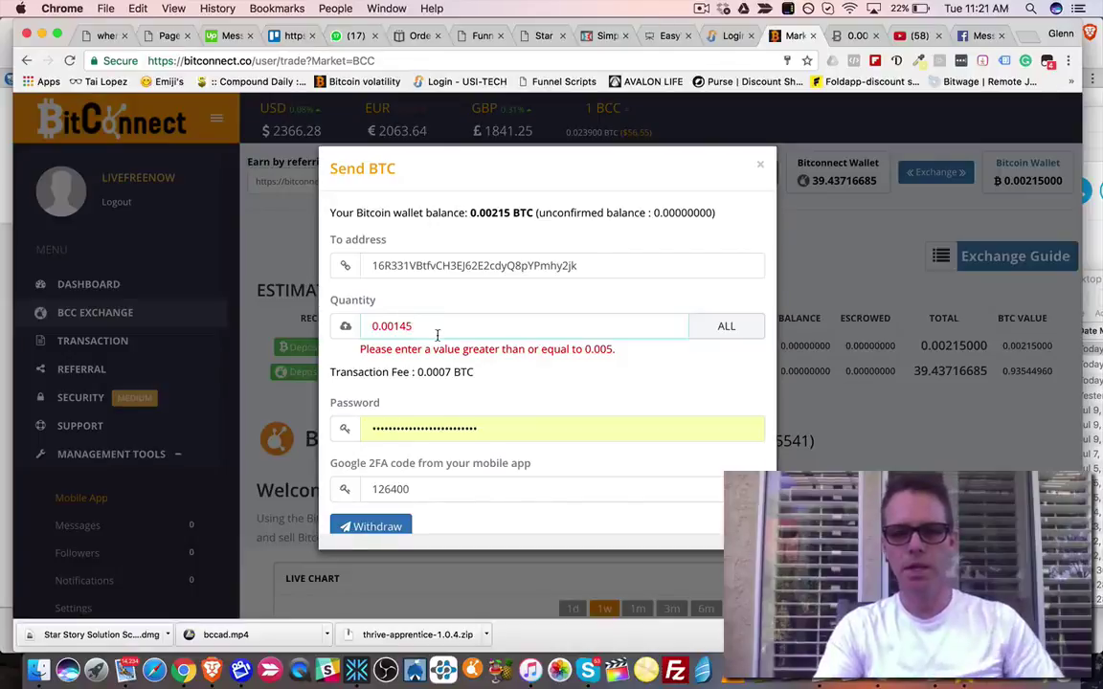
click(760, 169)
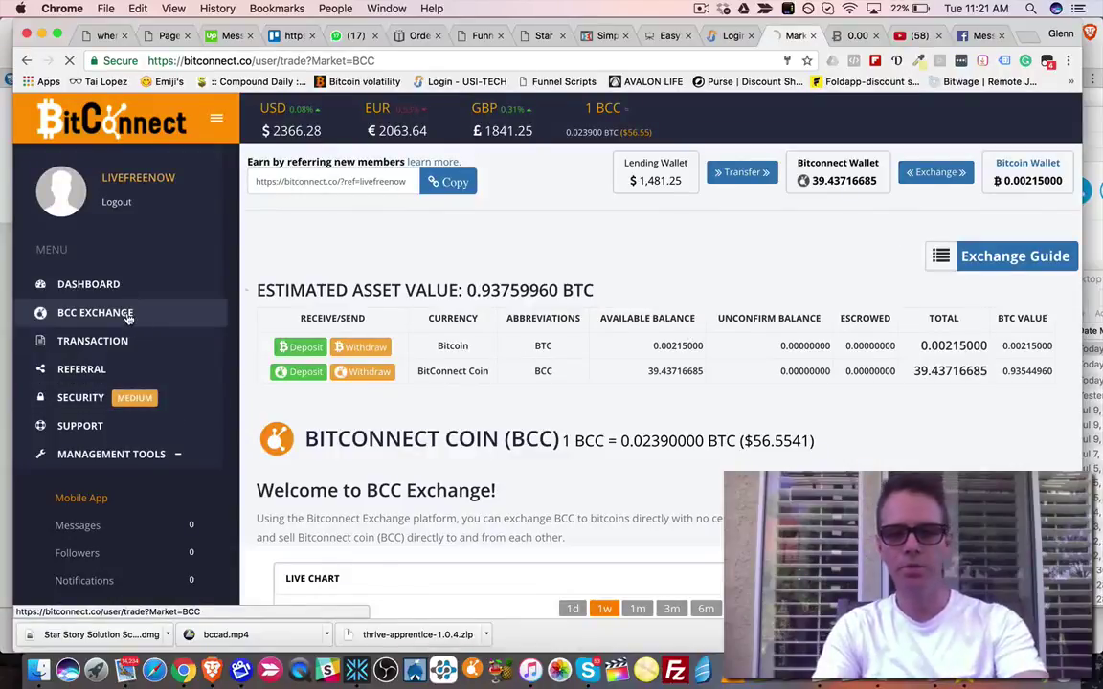
click(122, 313)
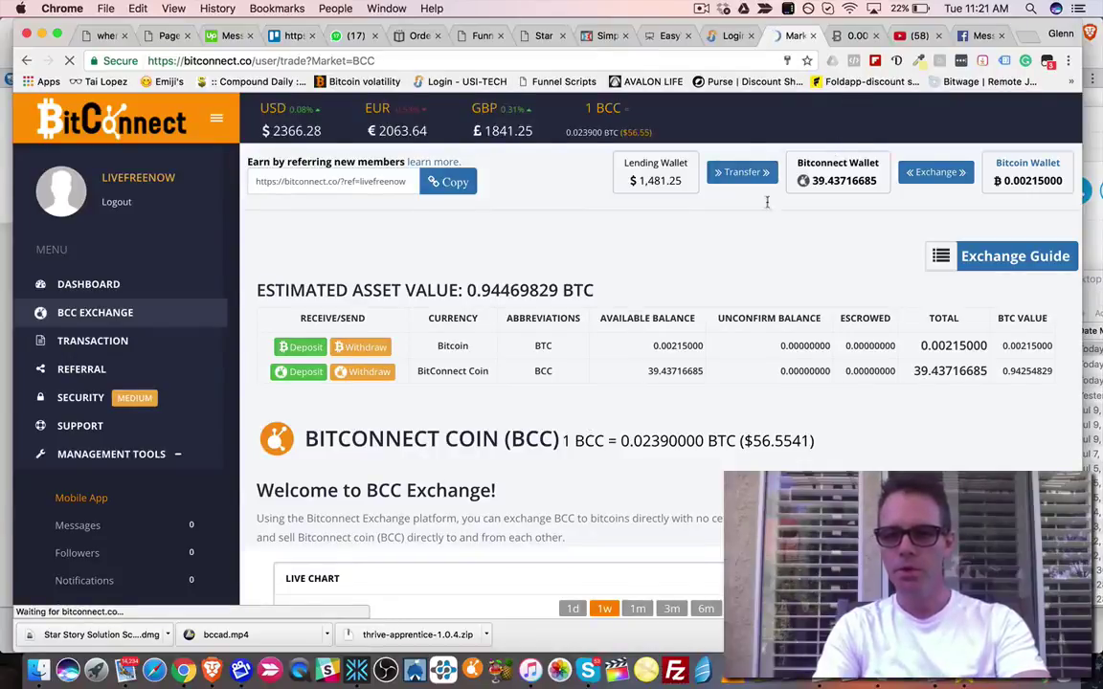
Convert 7 USD to bitcoin in Preev and select the 0.003007 BTC result.
click(849, 36)
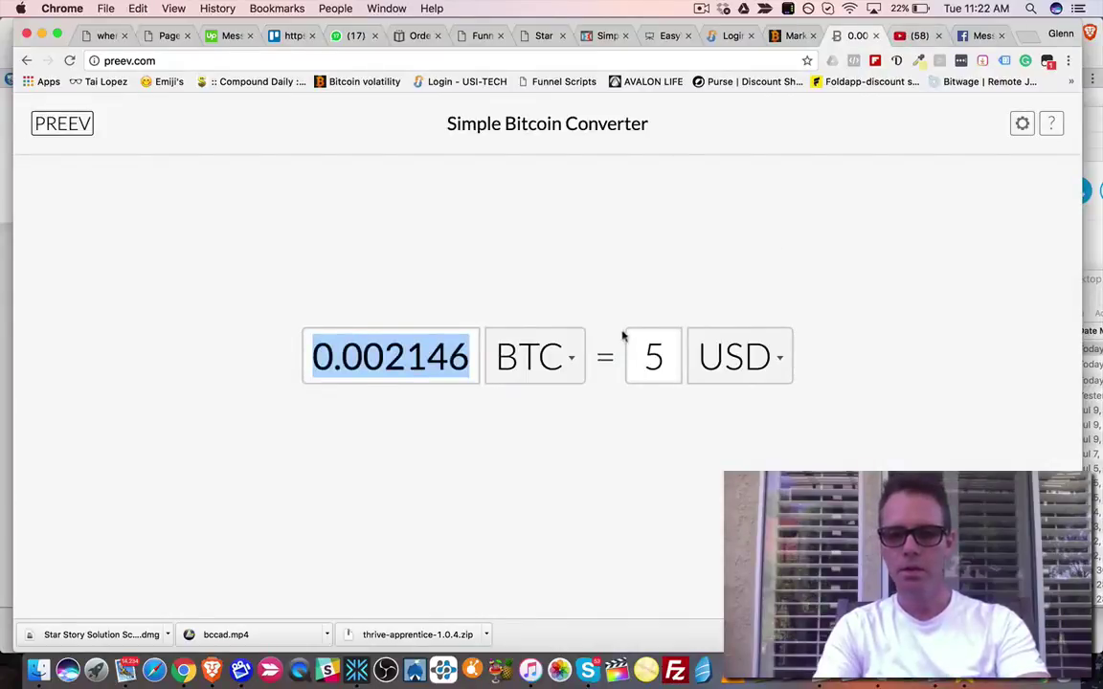
click(654, 352)
text(7)
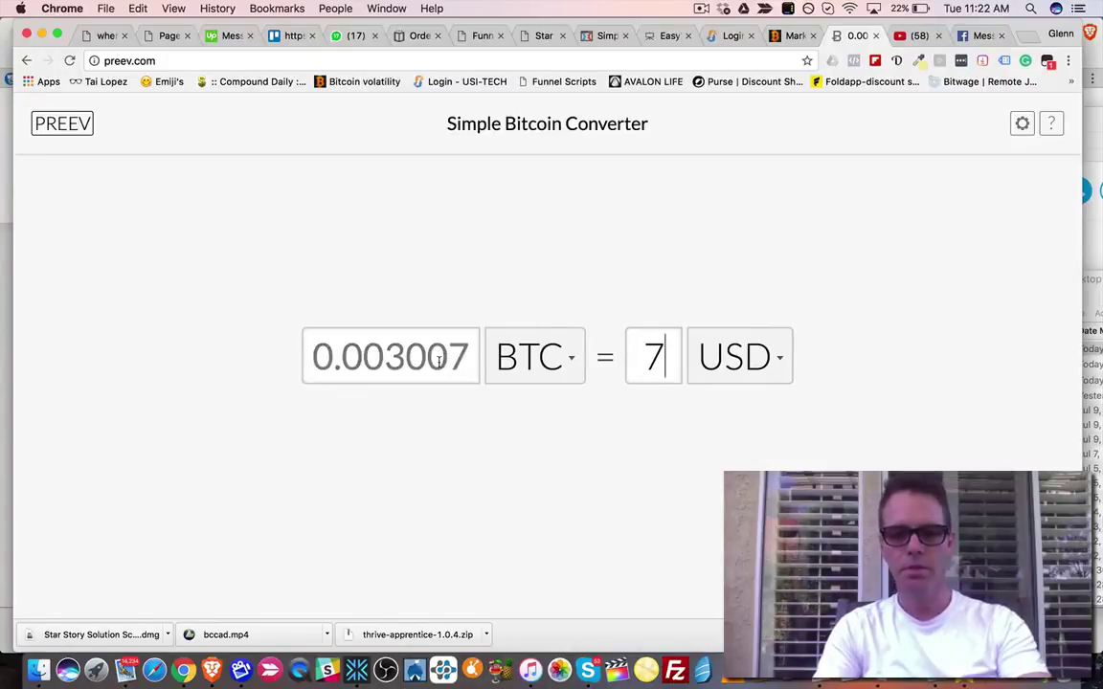
click(389, 357)
key(cmd+c)
Sell 0.12613123 BCC at the last price of 0.0239 BTC for a 0.003007 BTC total.
click(794, 35)
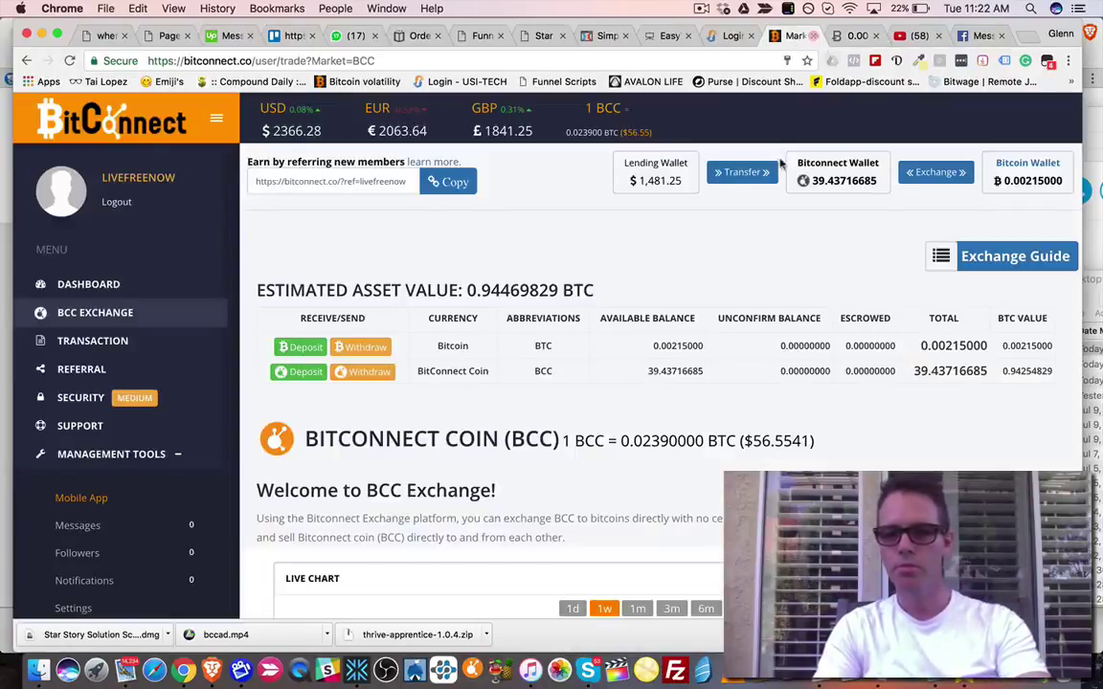
scroll(622, 285, down, 10)
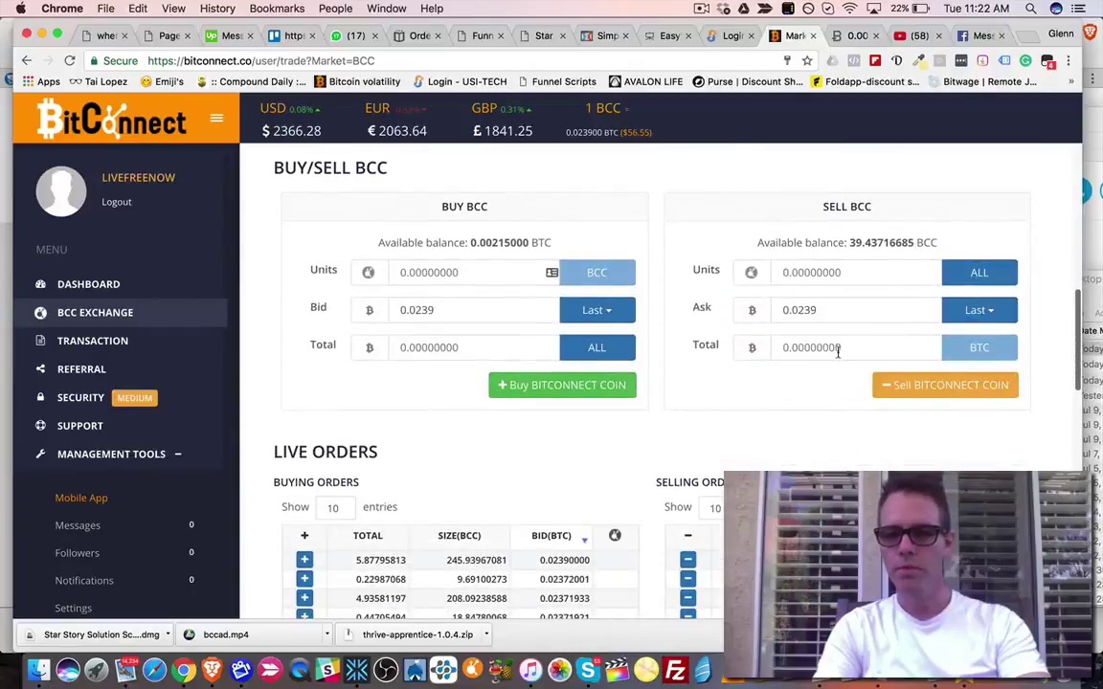
click(834, 349)
key(cmd+v)
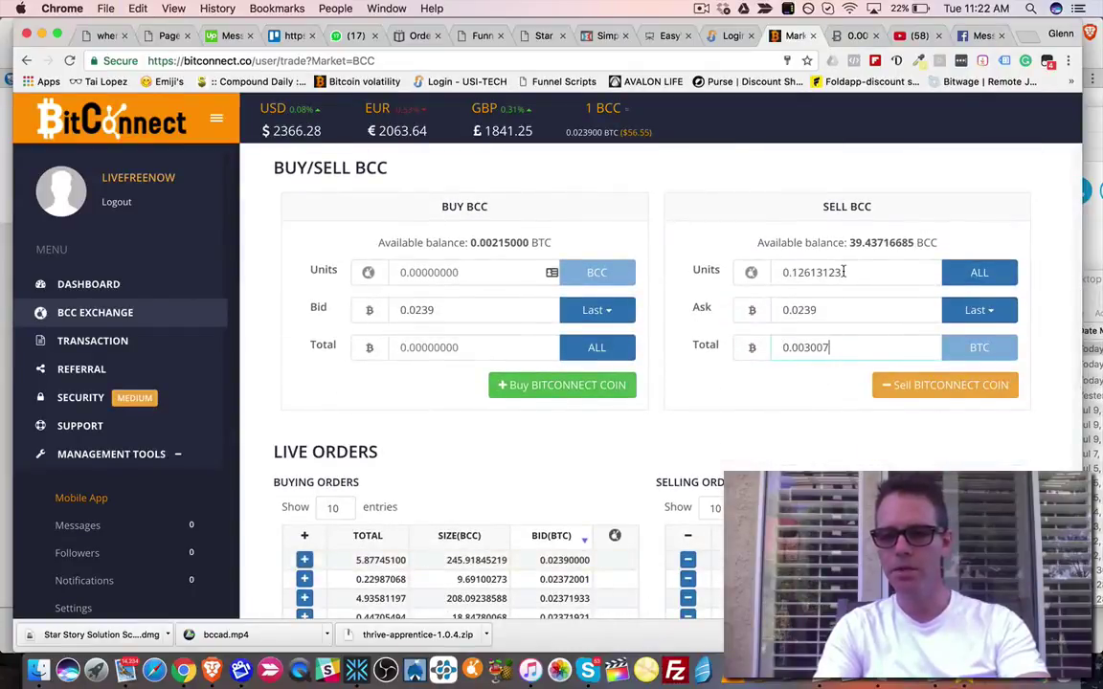
drag(843, 272, 759, 267)
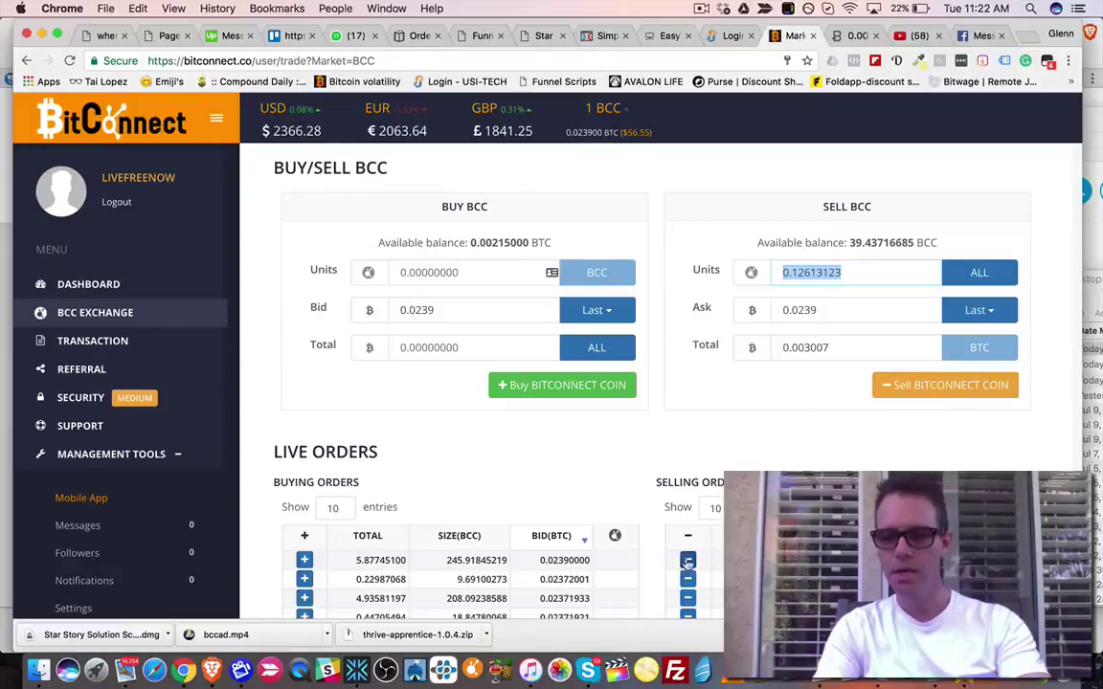
click(952, 320)
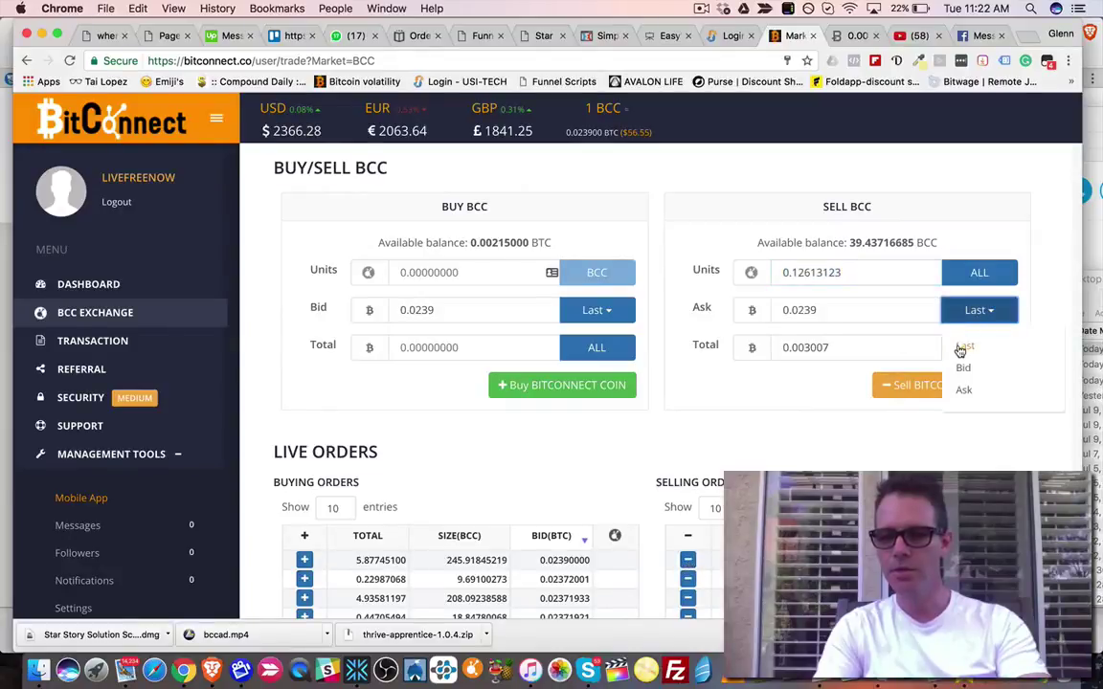
click(959, 347)
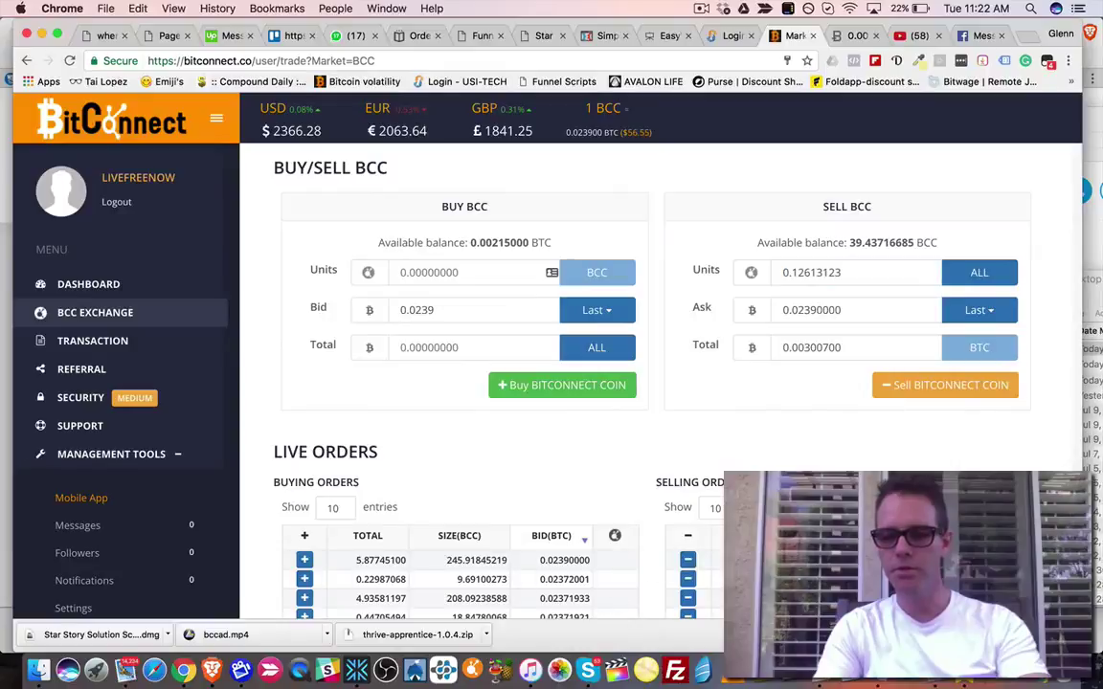
click(904, 386)
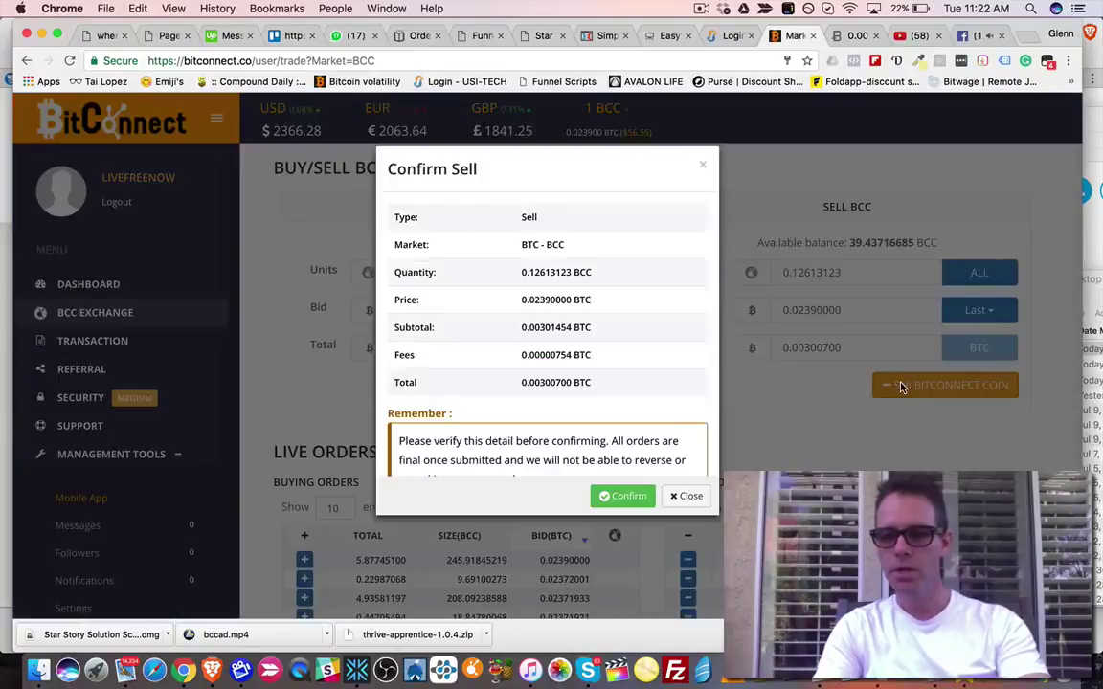
click(604, 497)
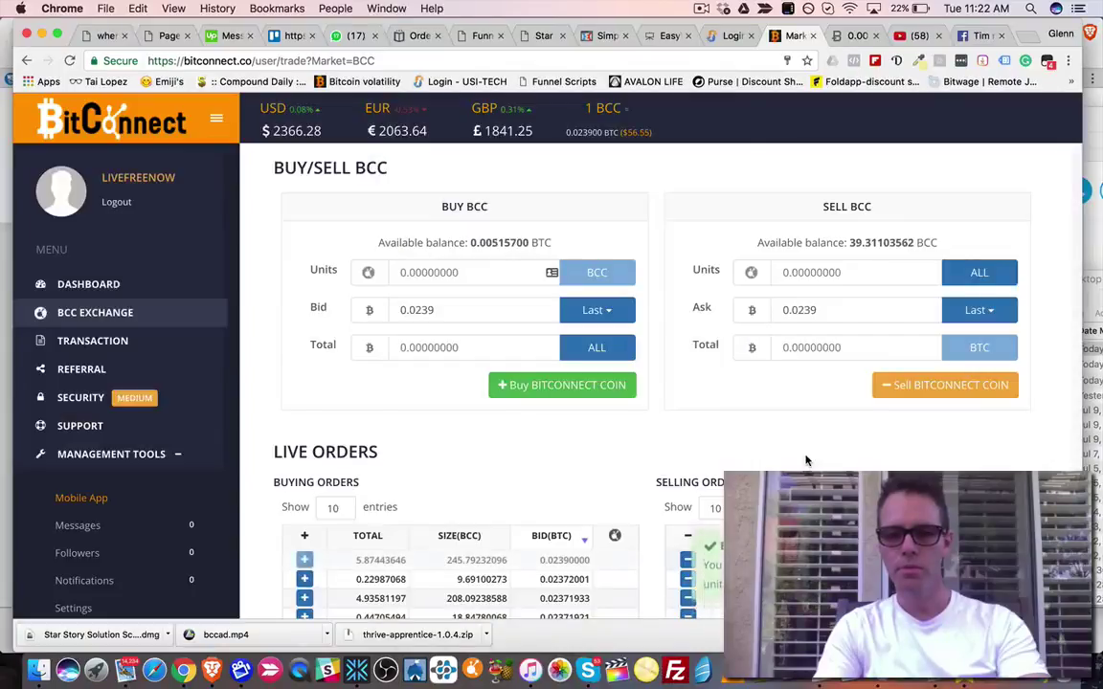
scroll(807, 462, down, 2)
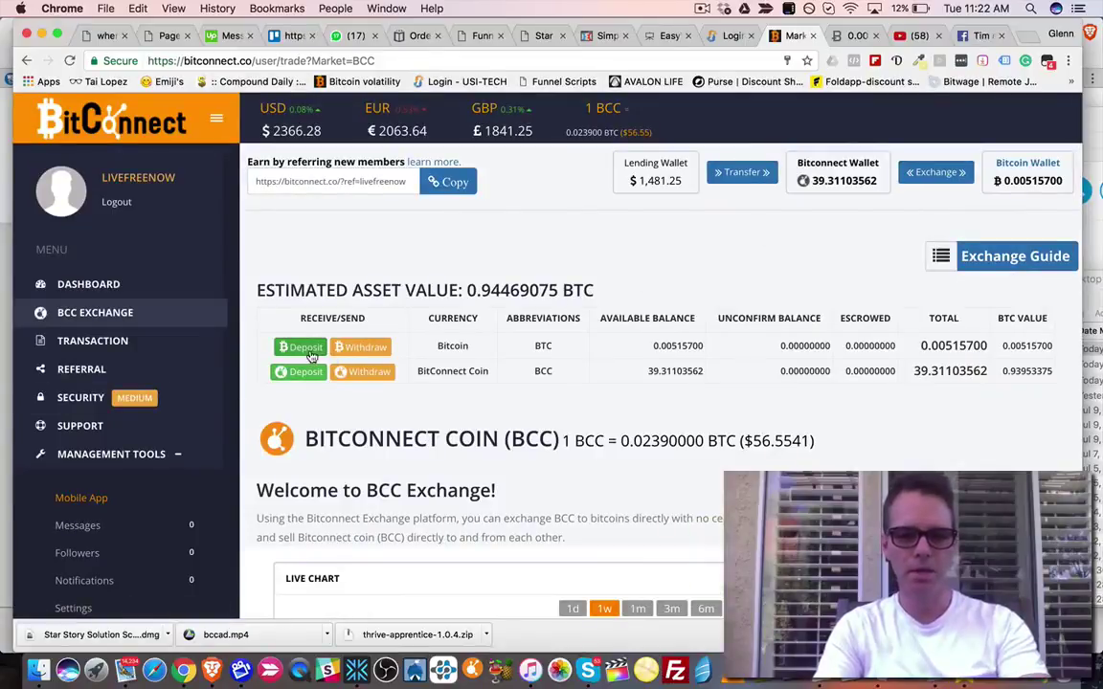
click(357, 348)
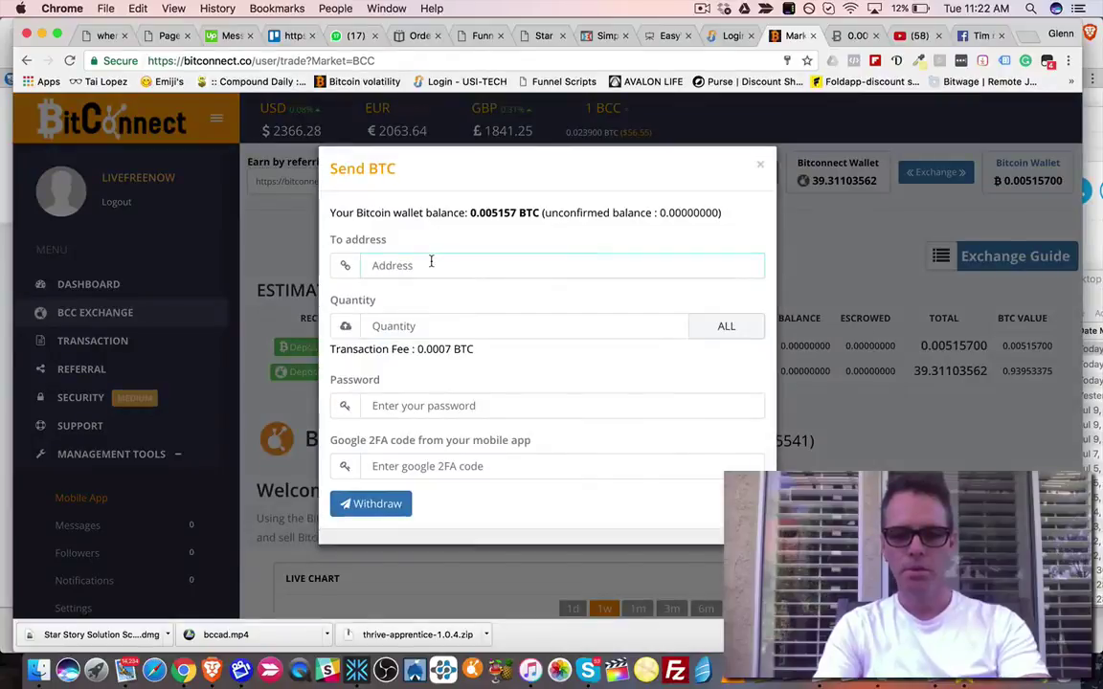
click(356, 670)
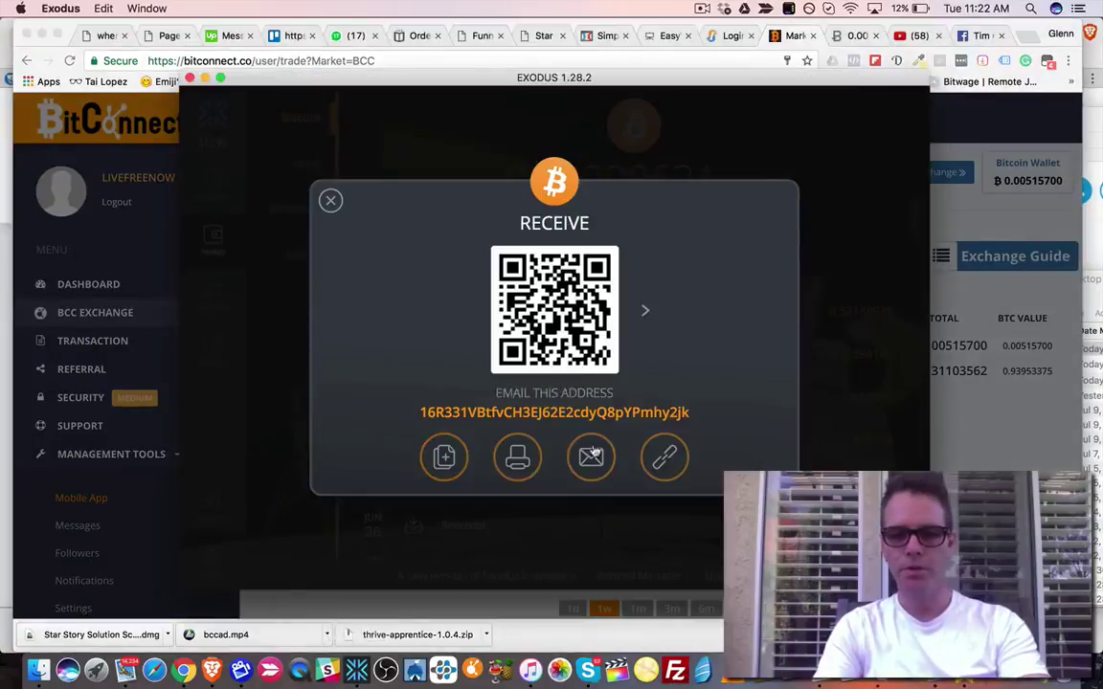
click(443, 457)
key(super+Tab)
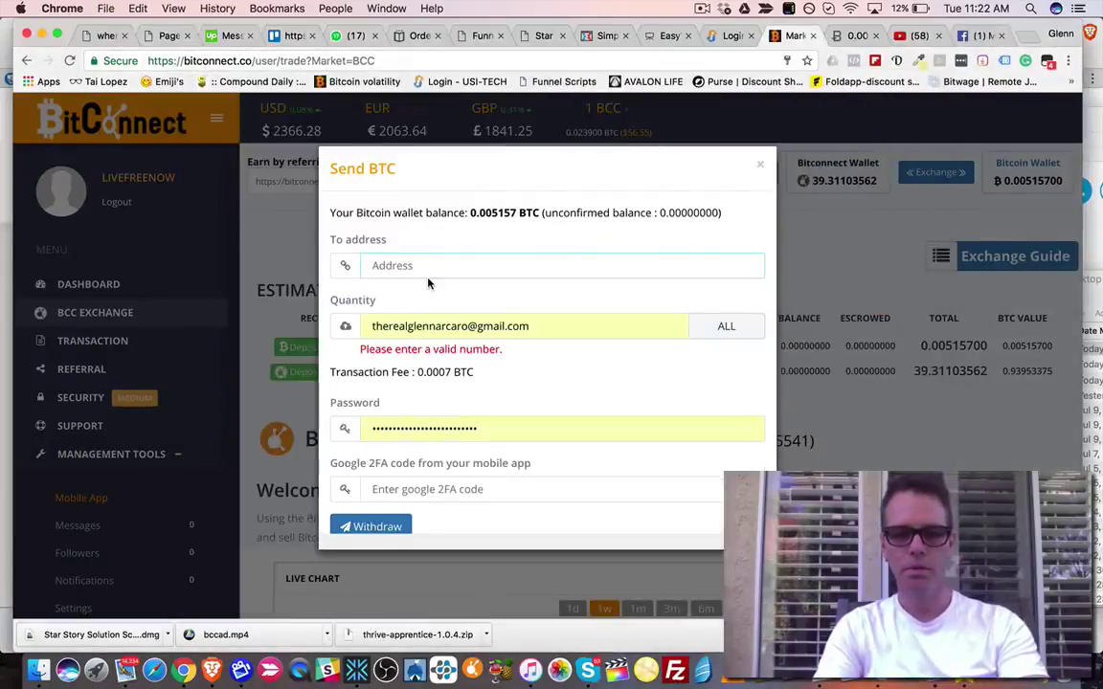
click(428, 273)
key(super+v)
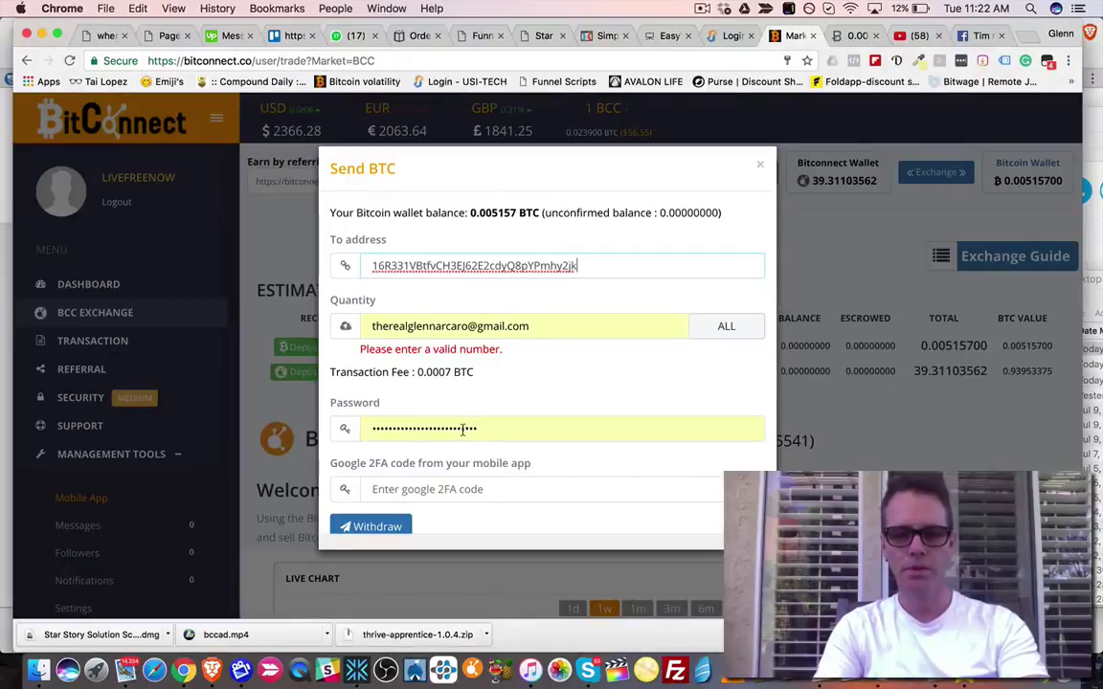
click(725, 325)
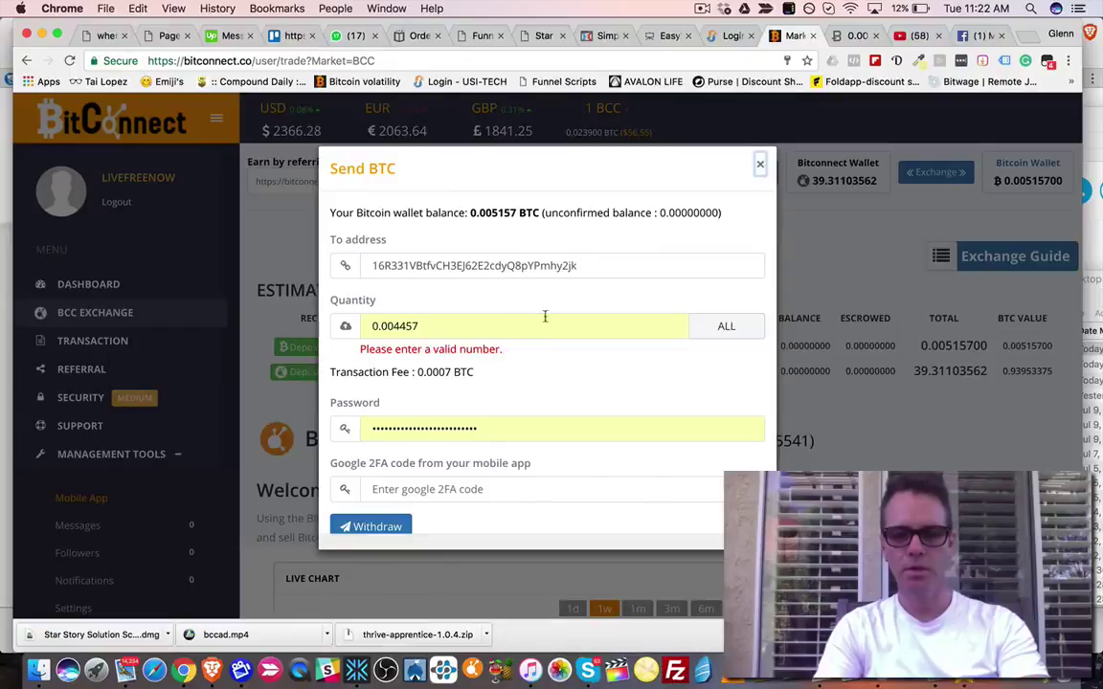
click(470, 328)
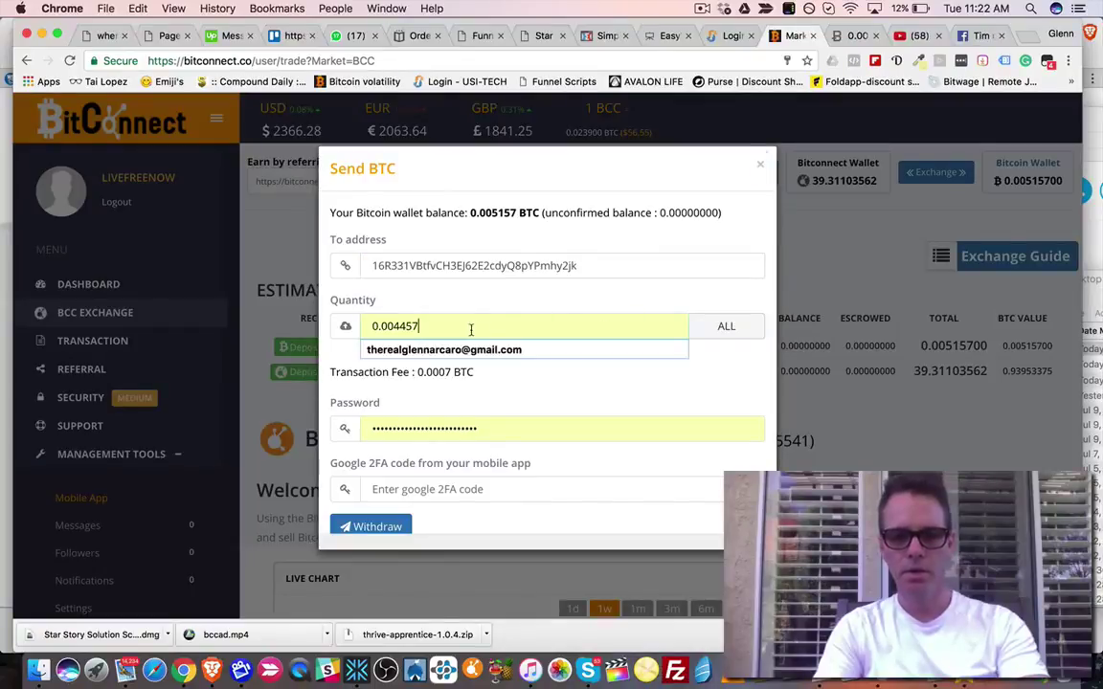
click(549, 400)
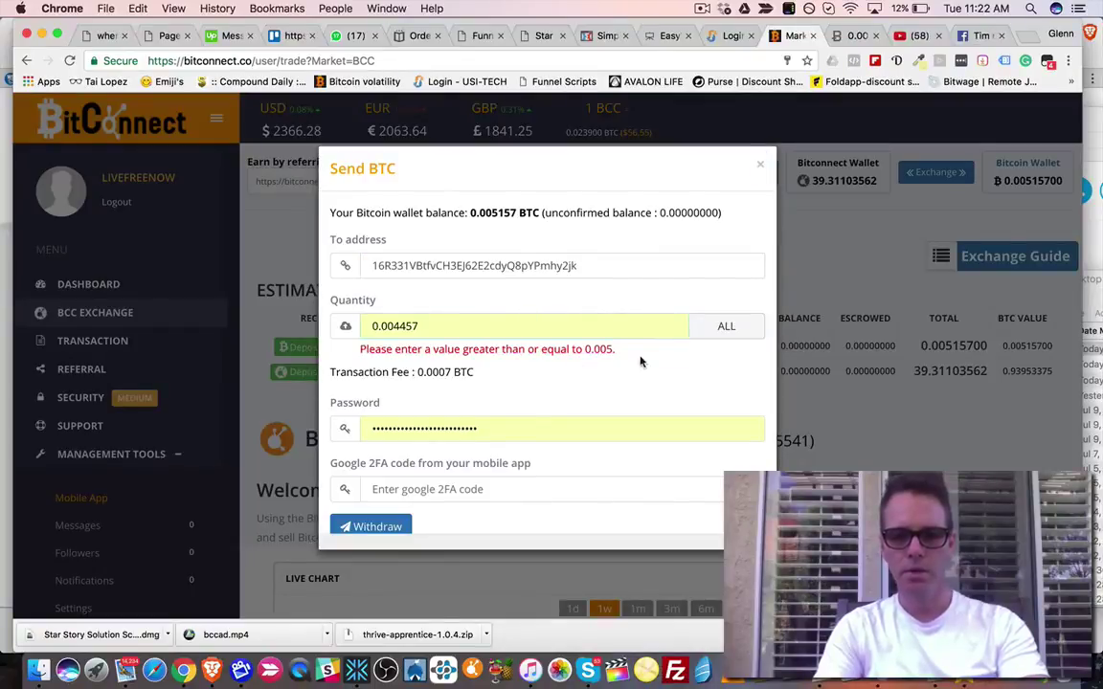
click(763, 167)
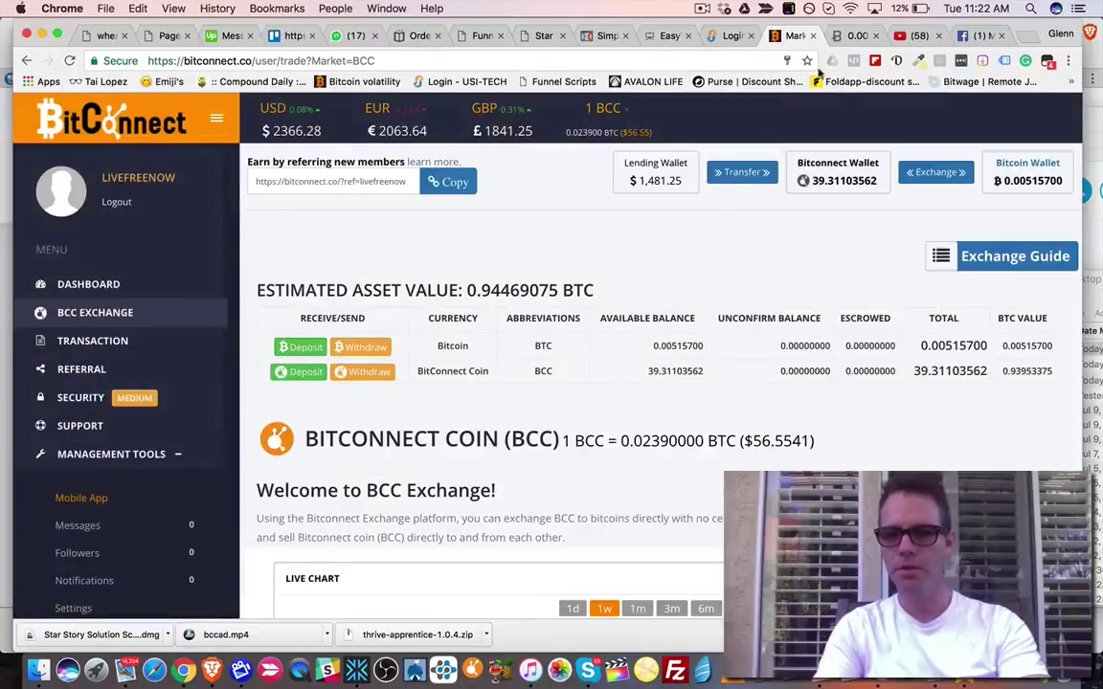
Convert 10 USD to bitcoin in Preev and select the 0.004293 BTC result.
click(850, 34)
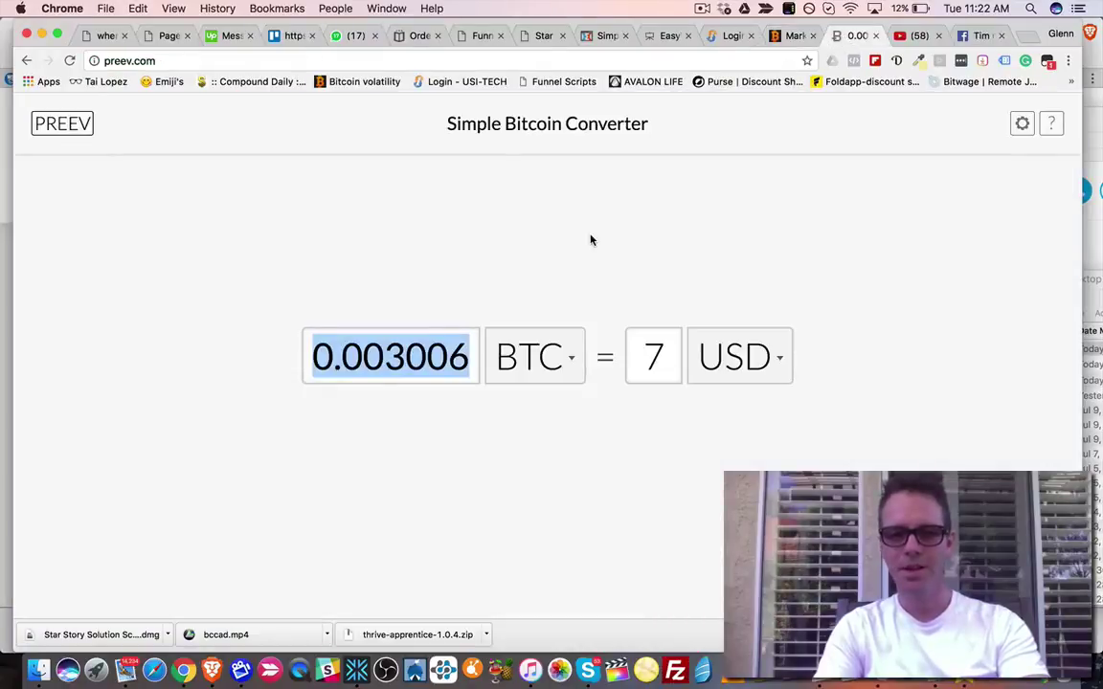
click(702, 9)
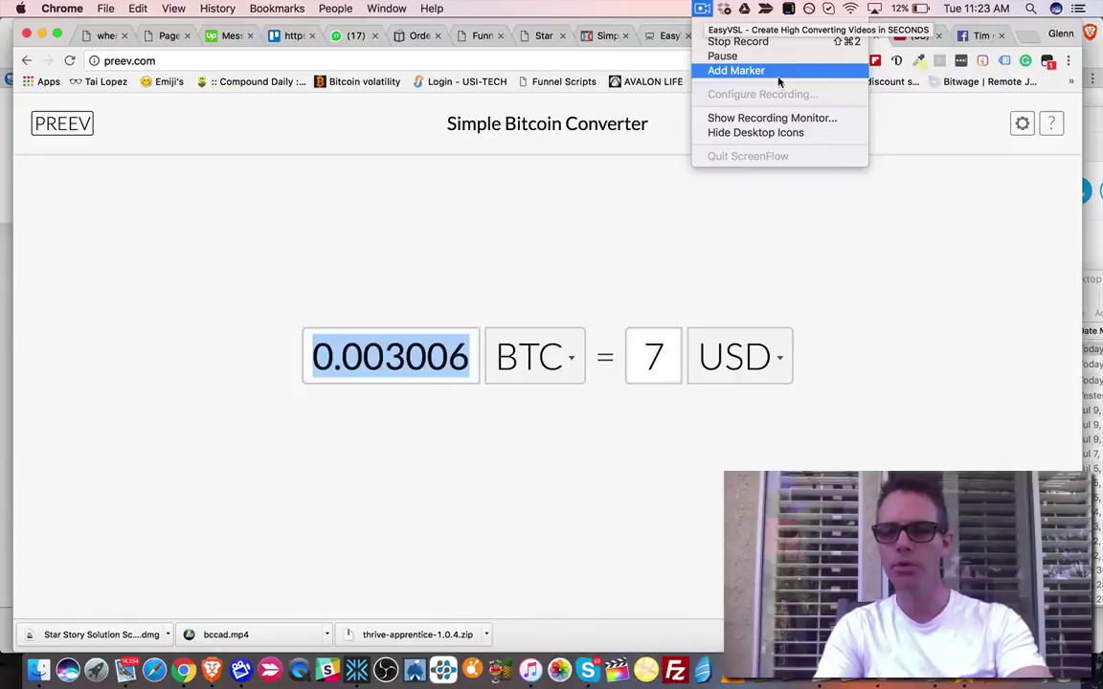
click(512, 337)
click(663, 365)
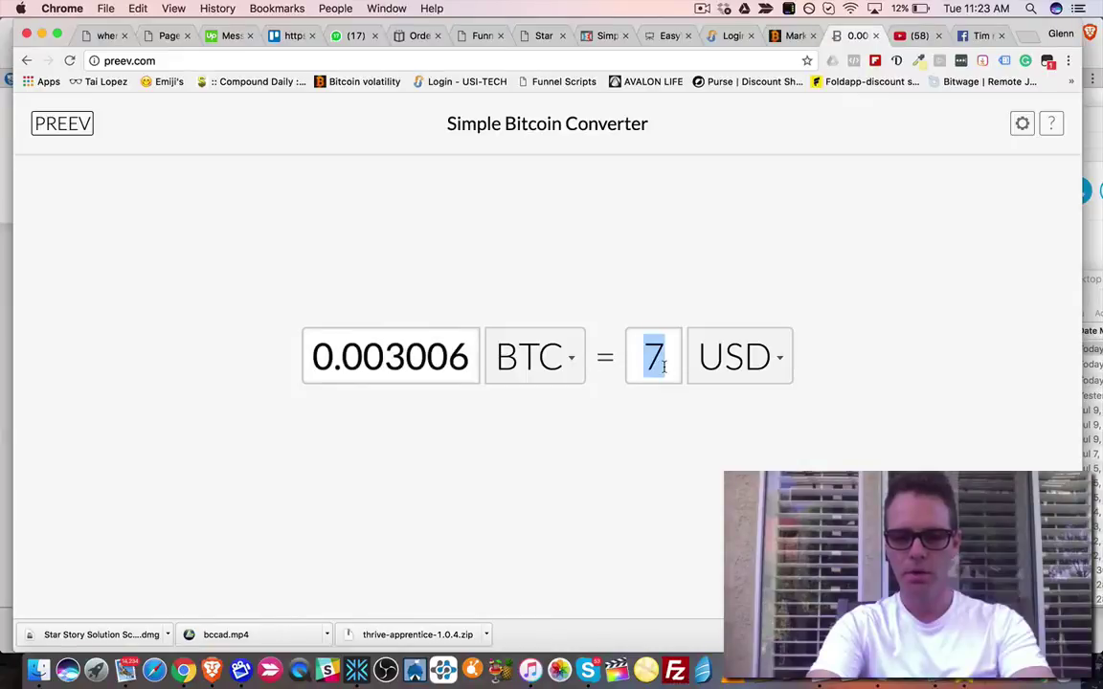
text(9)
key(BackSpace)
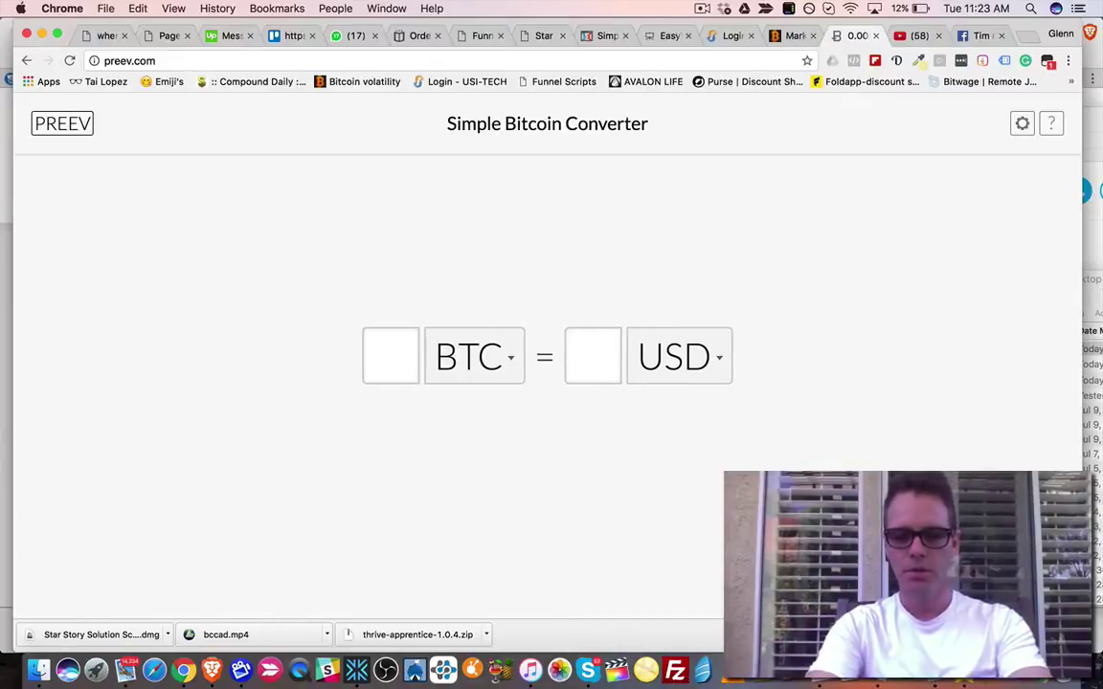
text(10)
click(398, 357)
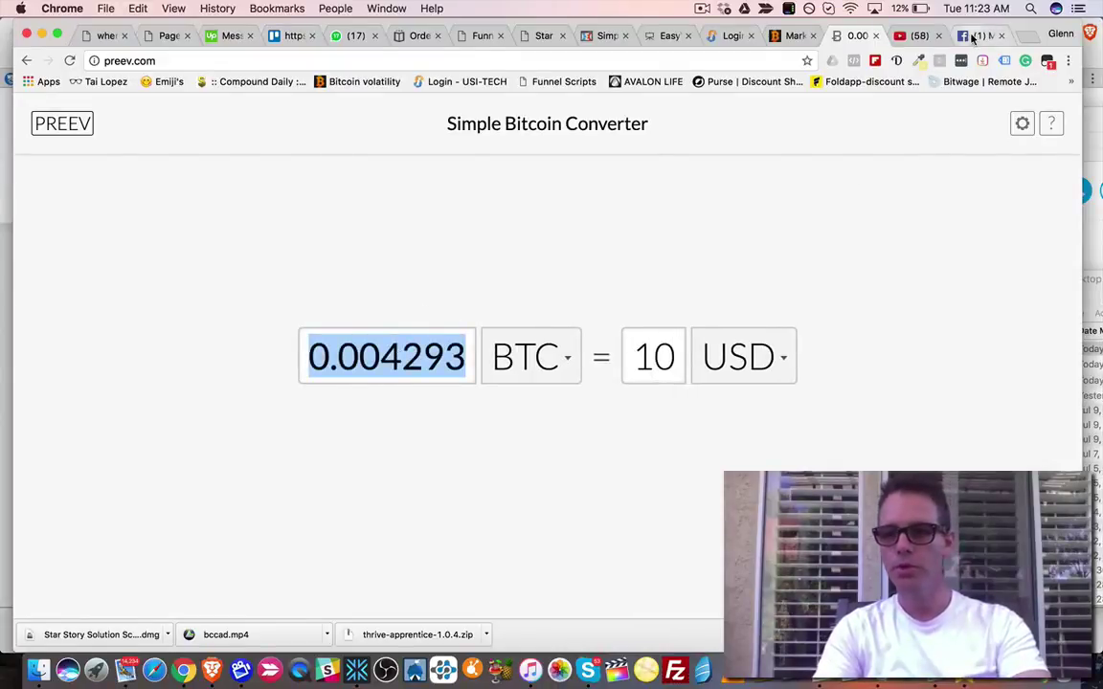
Go back through the browser tabs to the BitConnect exchange page.
click(972, 36)
click(914, 35)
click(855, 36)
Sell 0.18007361 BCC for a 0.004293 BTC total at the 0.02390010 top bid.
click(776, 37)
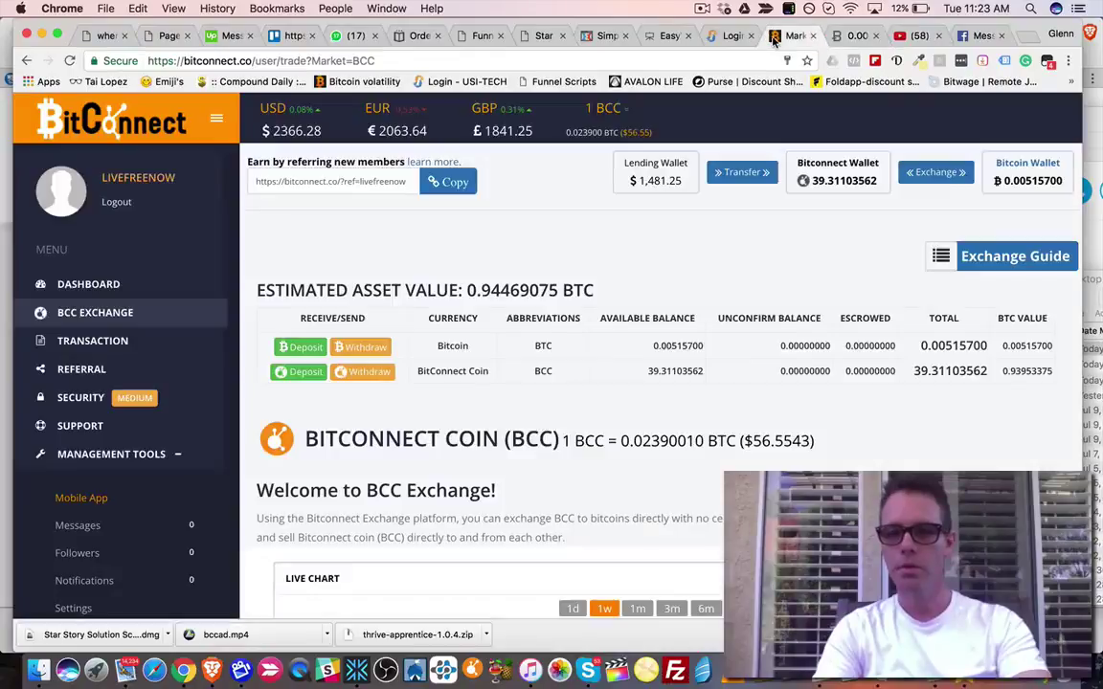
scroll(719, 346, down, 15)
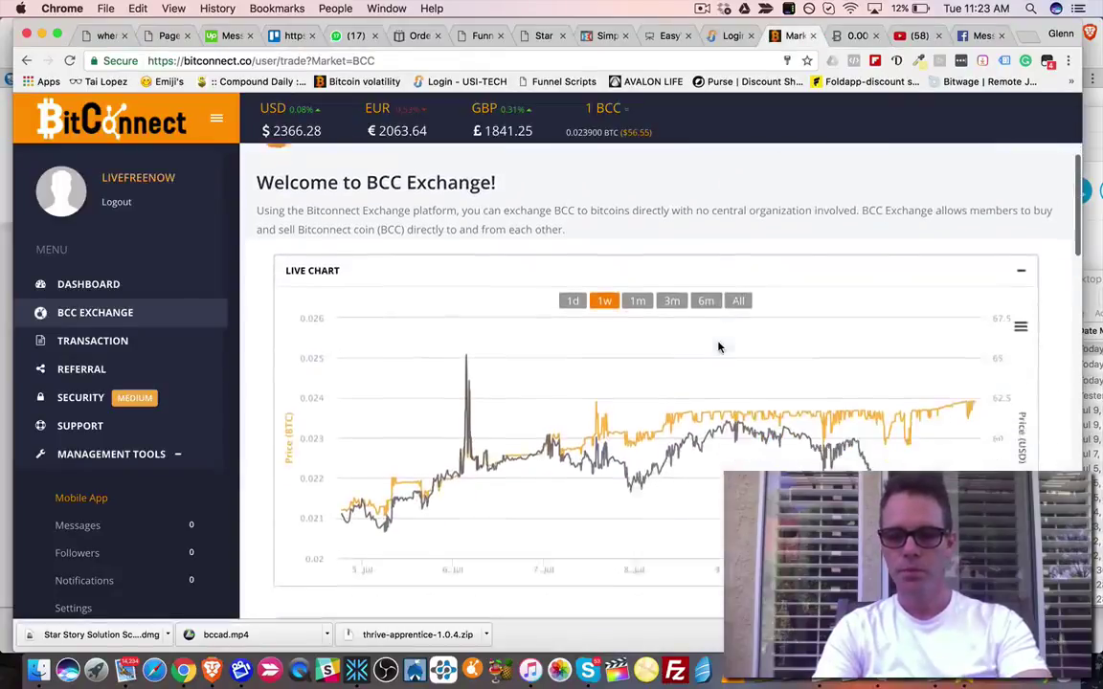
scroll(630, 499, down, 3)
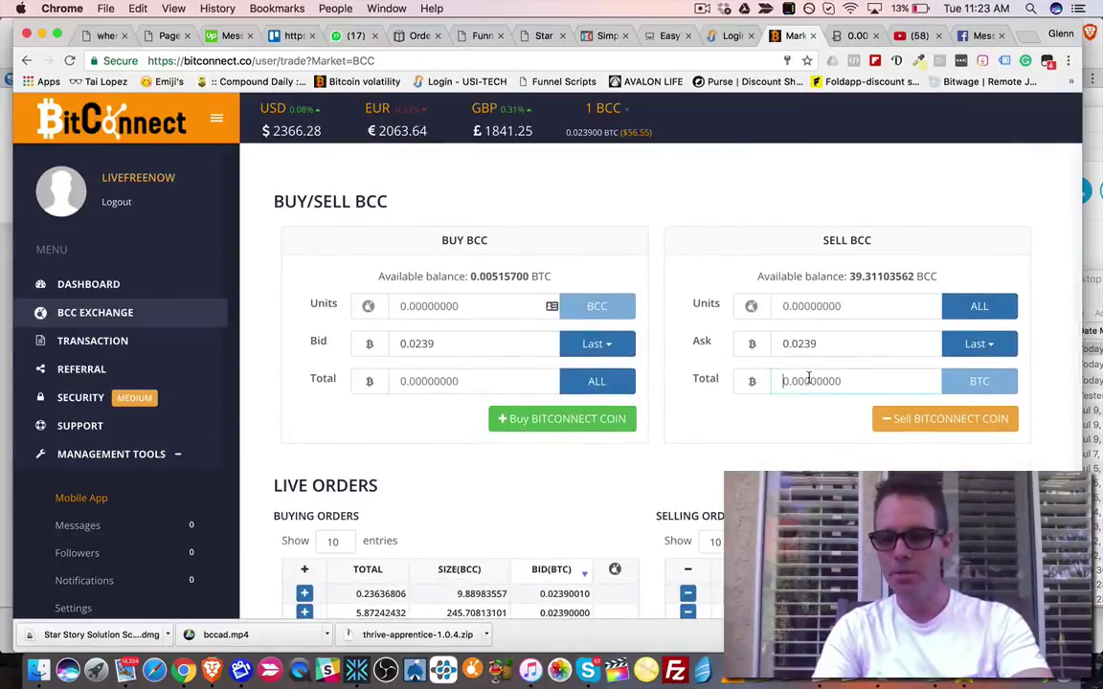
text(0.004293)
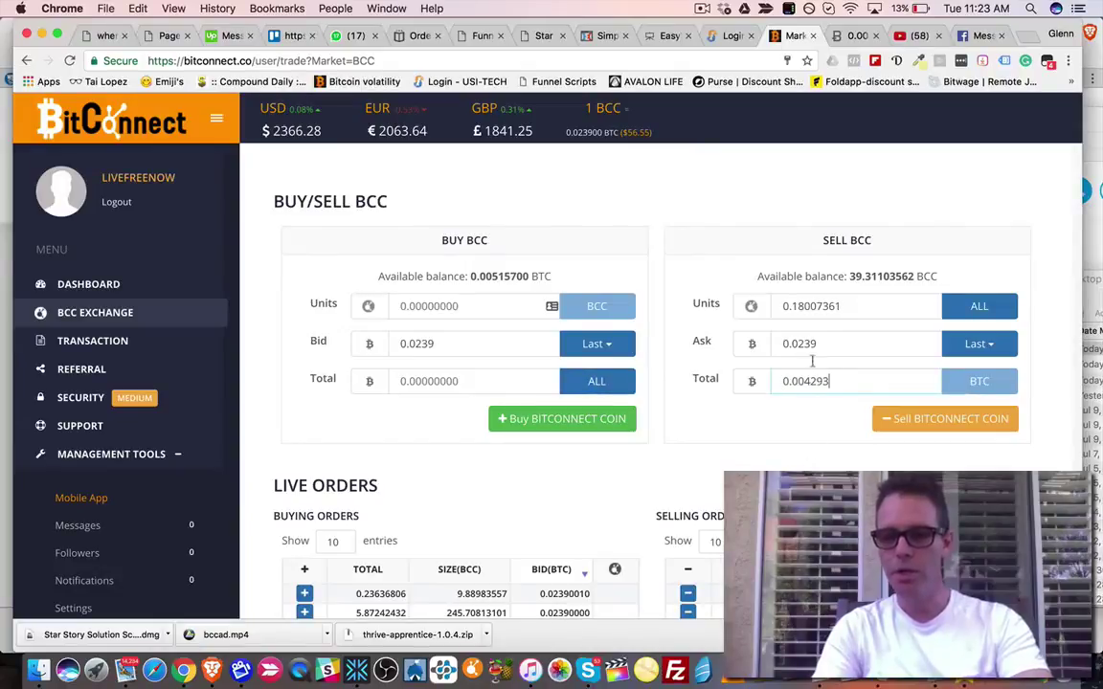
double_click(846, 306)
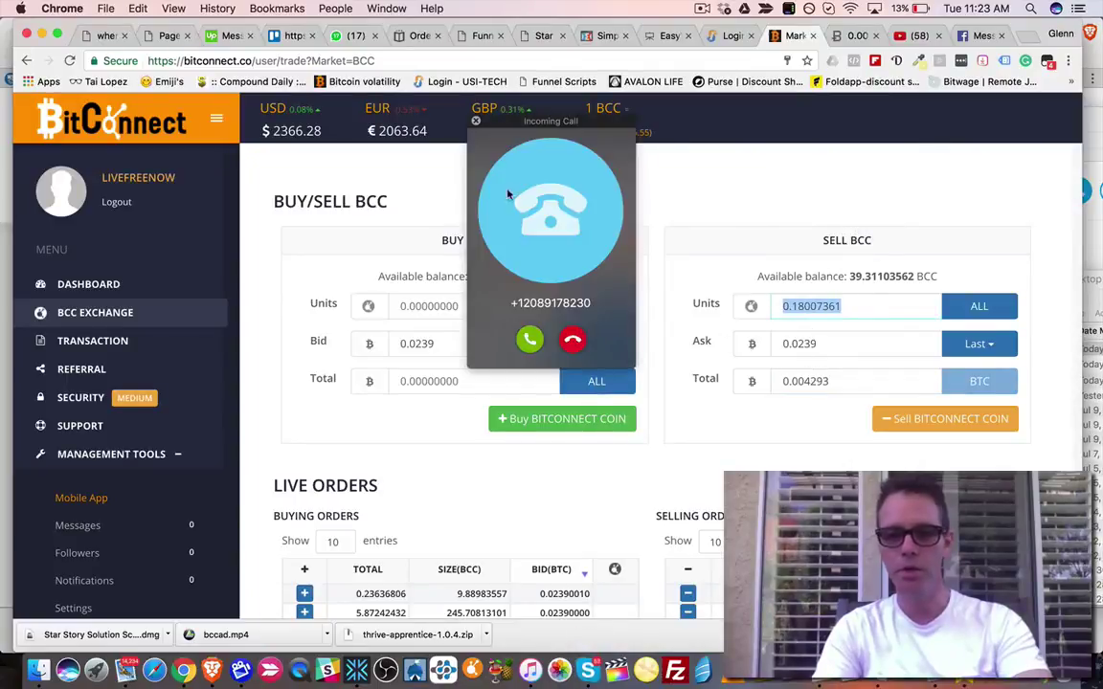
click(475, 123)
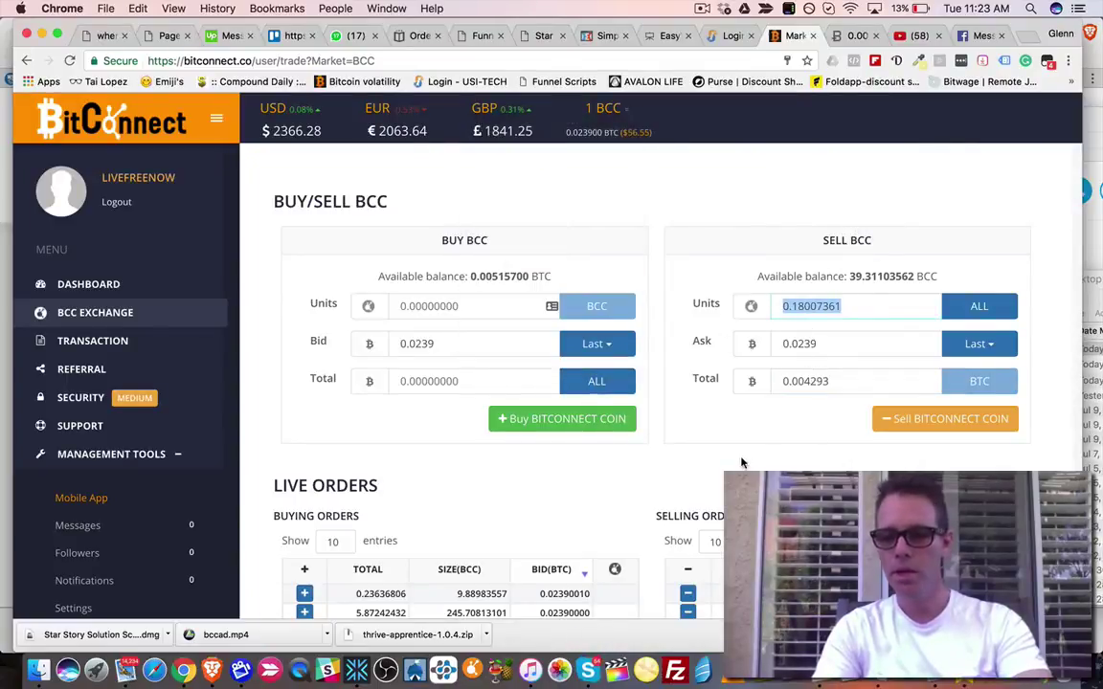
scroll(766, 450, down, 1)
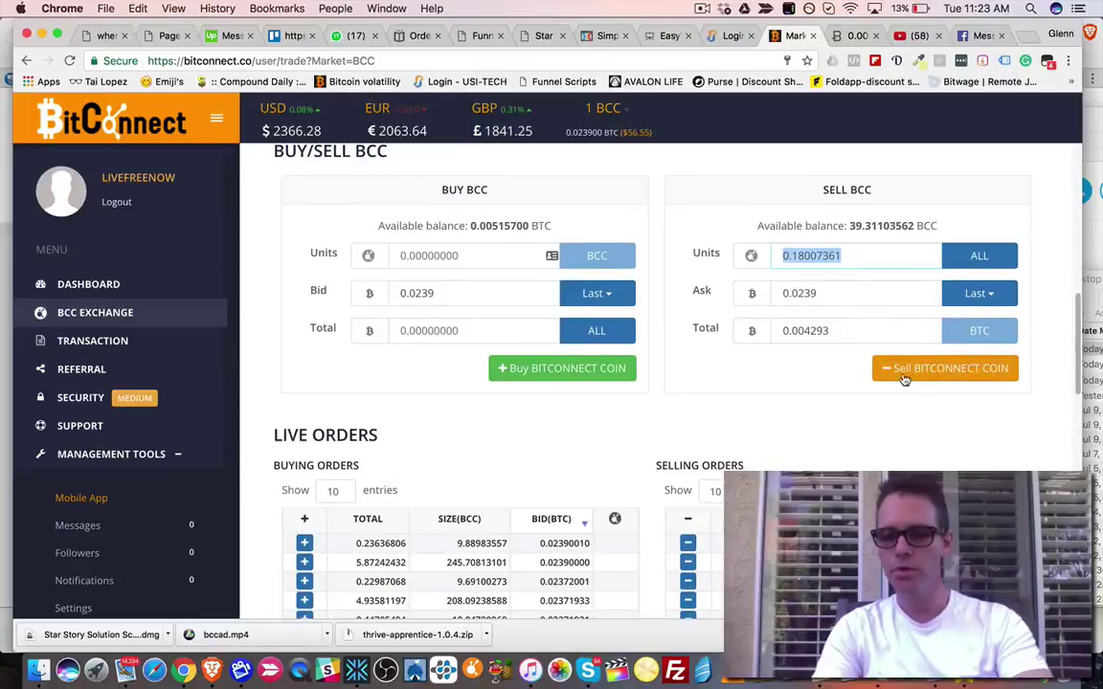
click(954, 294)
click(956, 348)
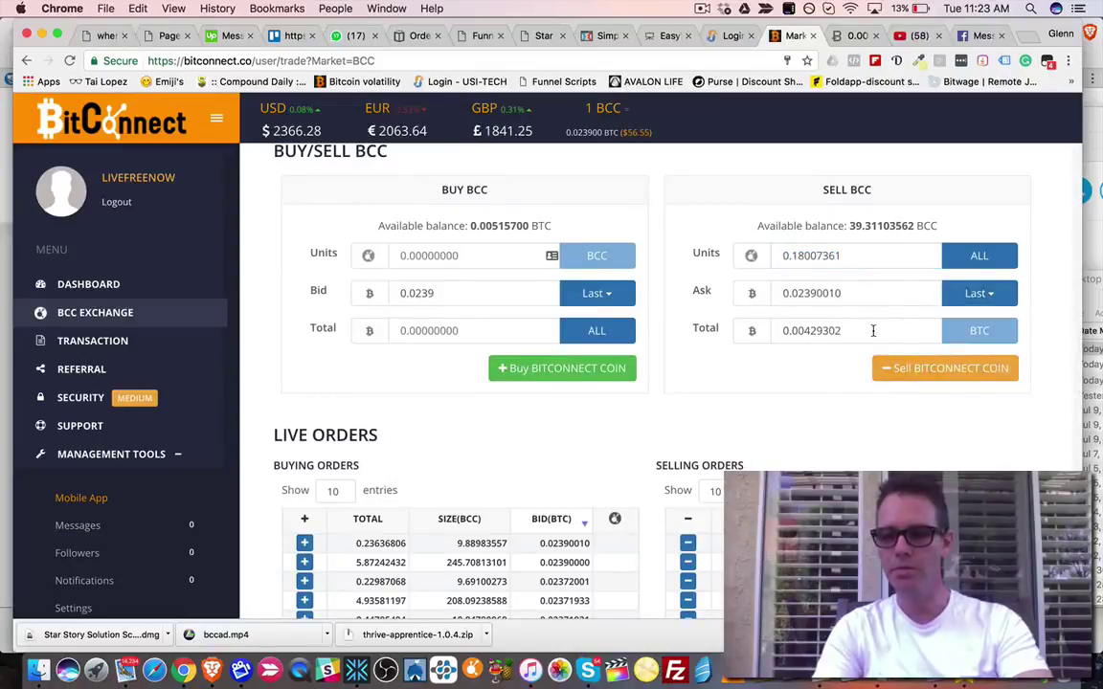
click(915, 369)
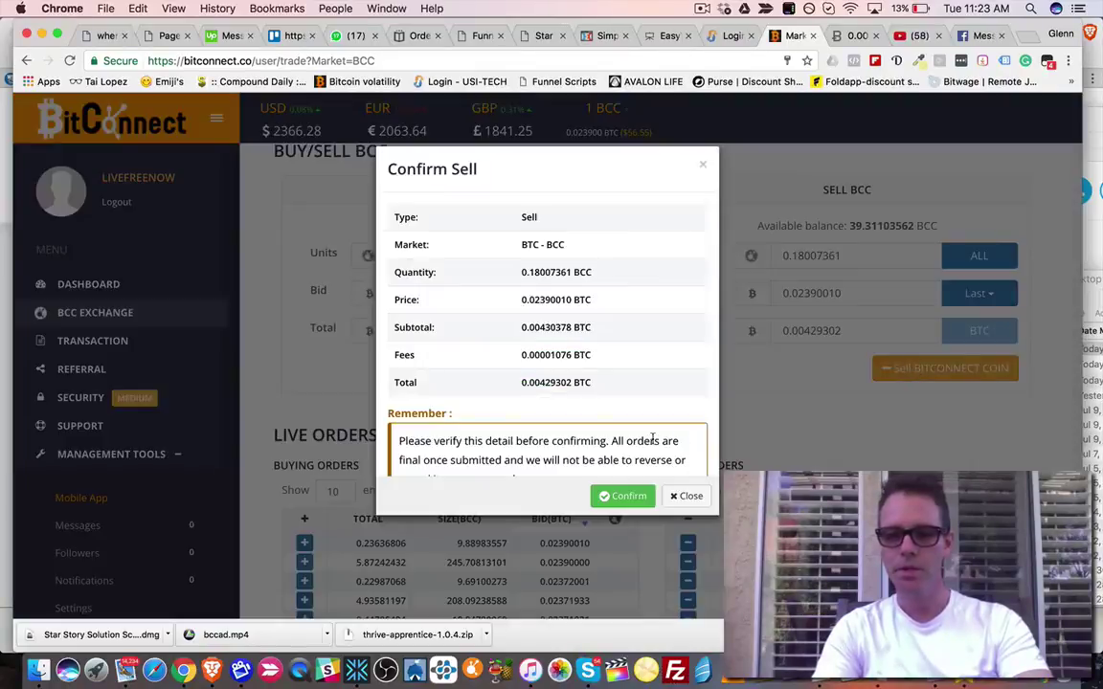
click(620, 494)
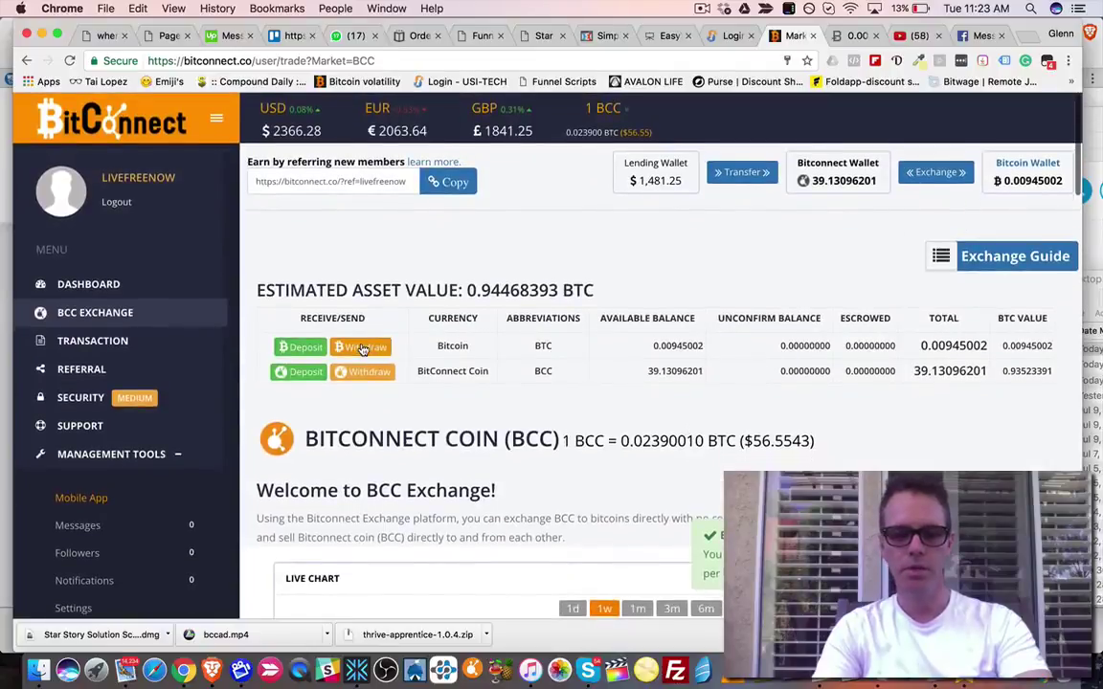
Start a withdrawal of the full bitcoin balance to the Exodus receive address.
click(361, 347)
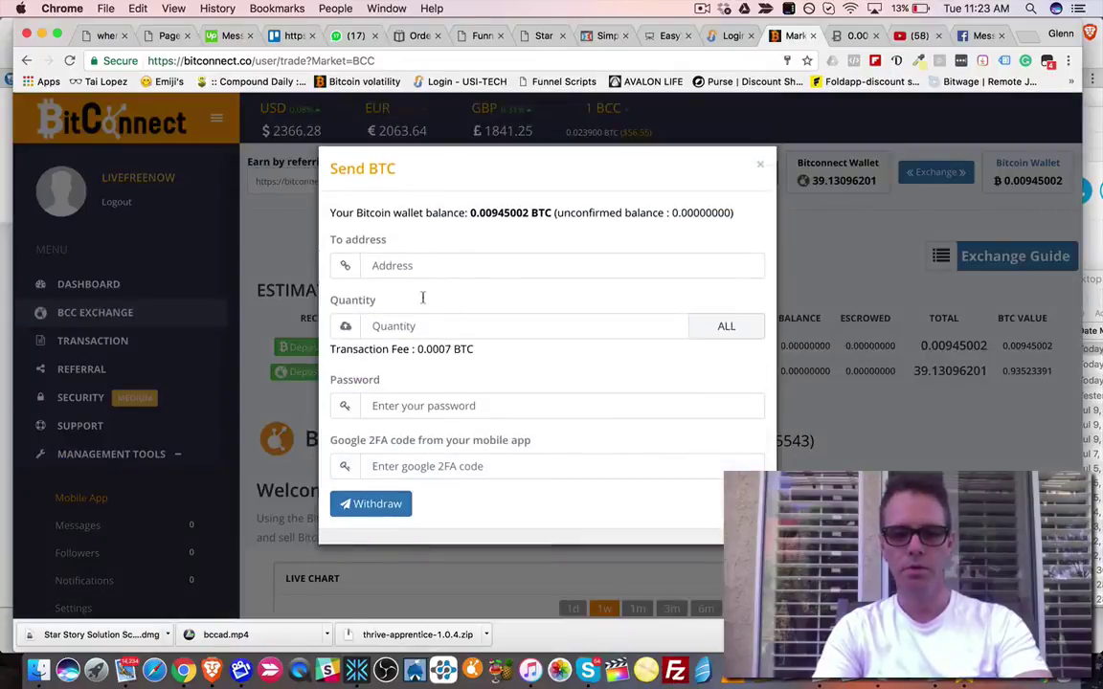
click(716, 325)
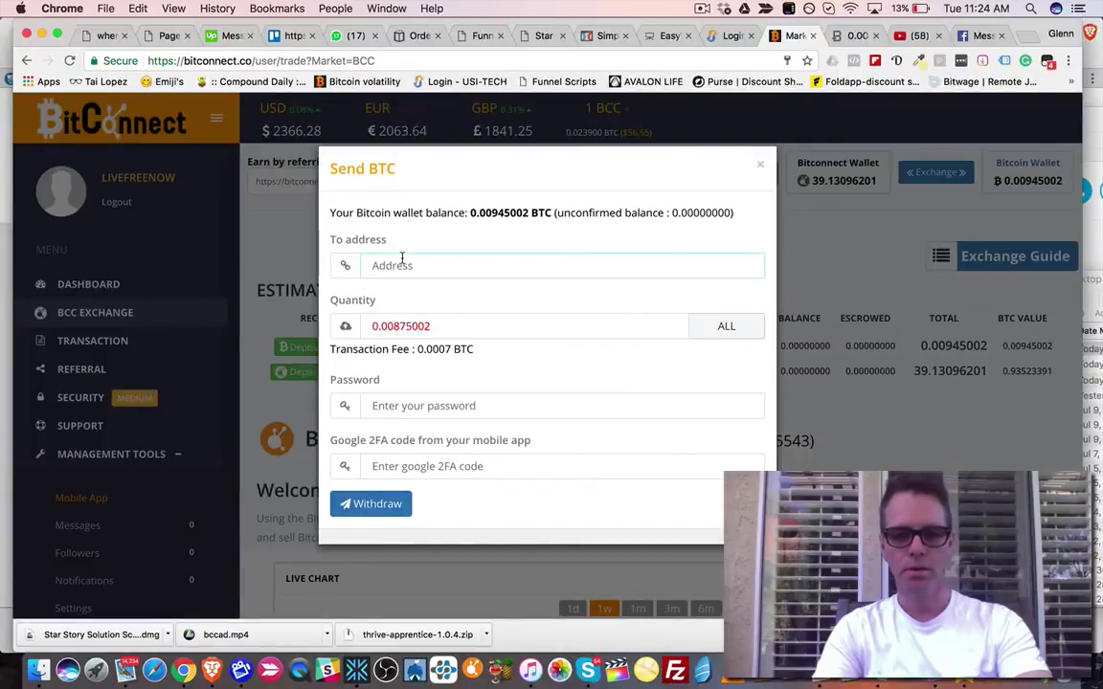
key(super+Tab)
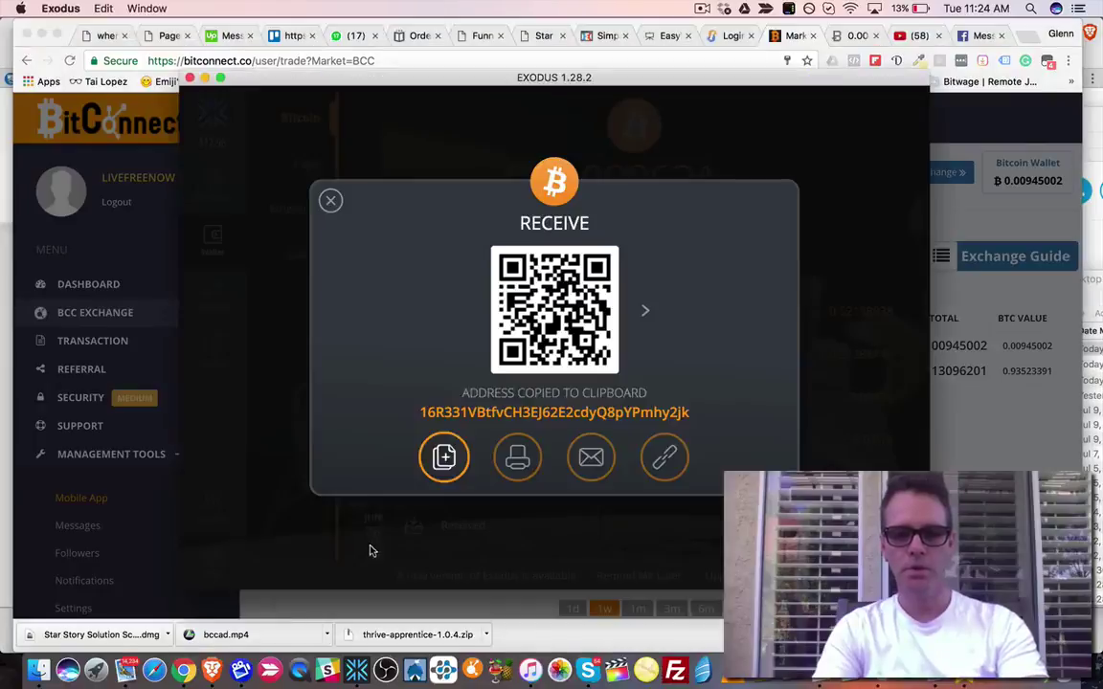
click(443, 457)
key(super+Tab)
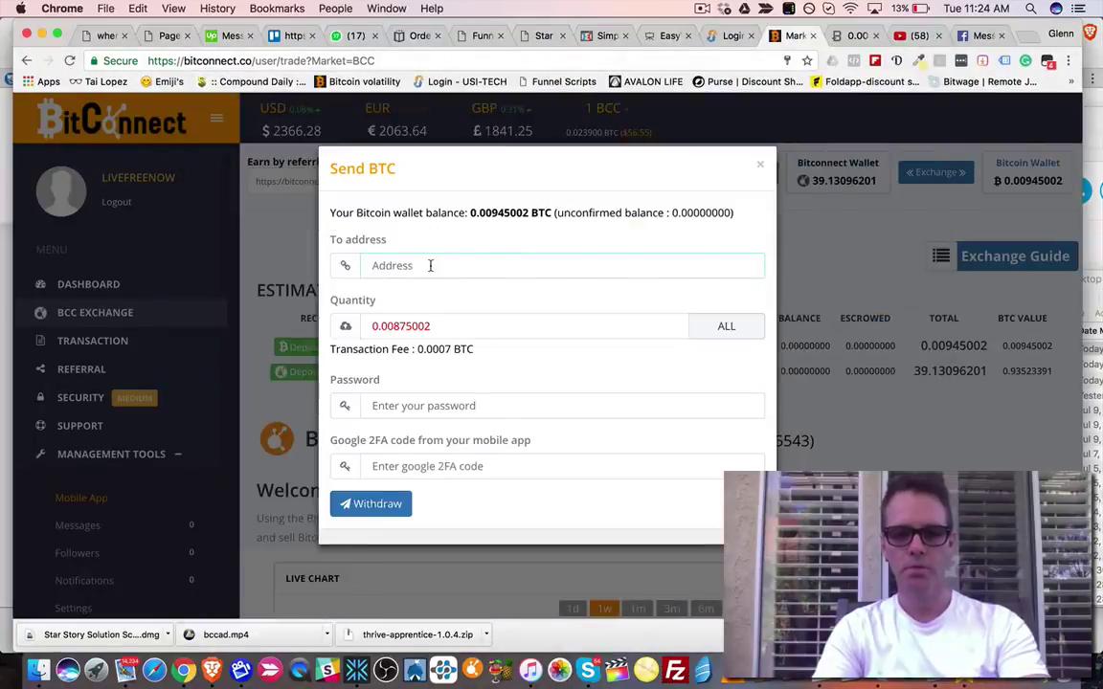
key(super+v)
Authorise with the saved password and 2FA code, then confirm the 0.00875002 BTC withdrawal.
key(Tab)
click(423, 405)
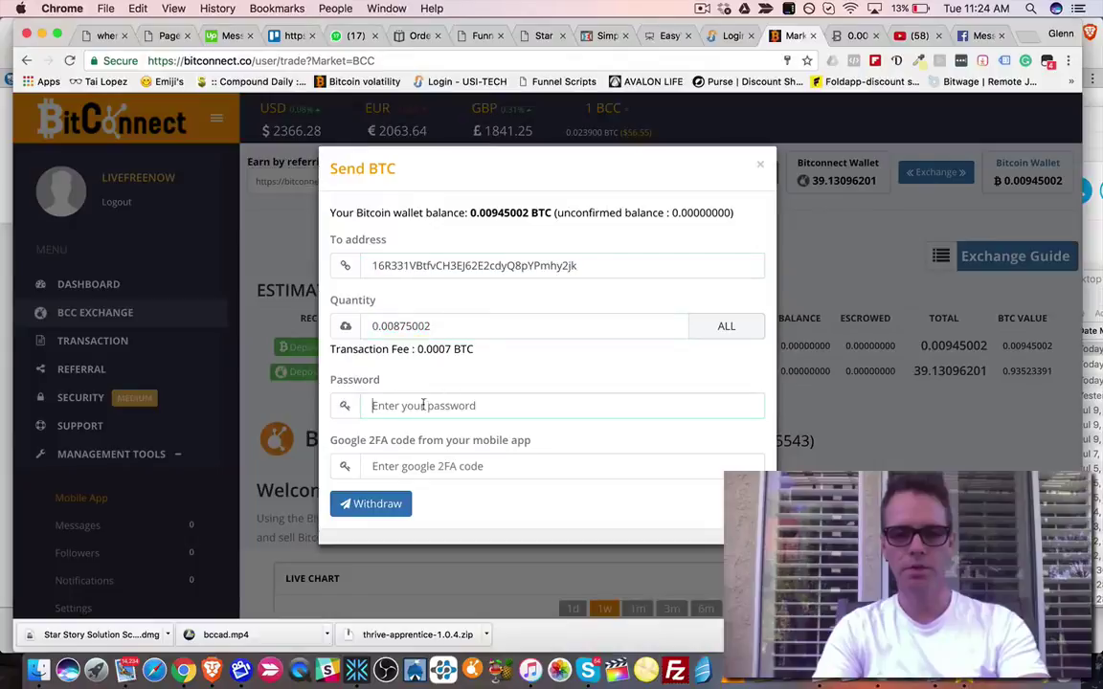
click(423, 445)
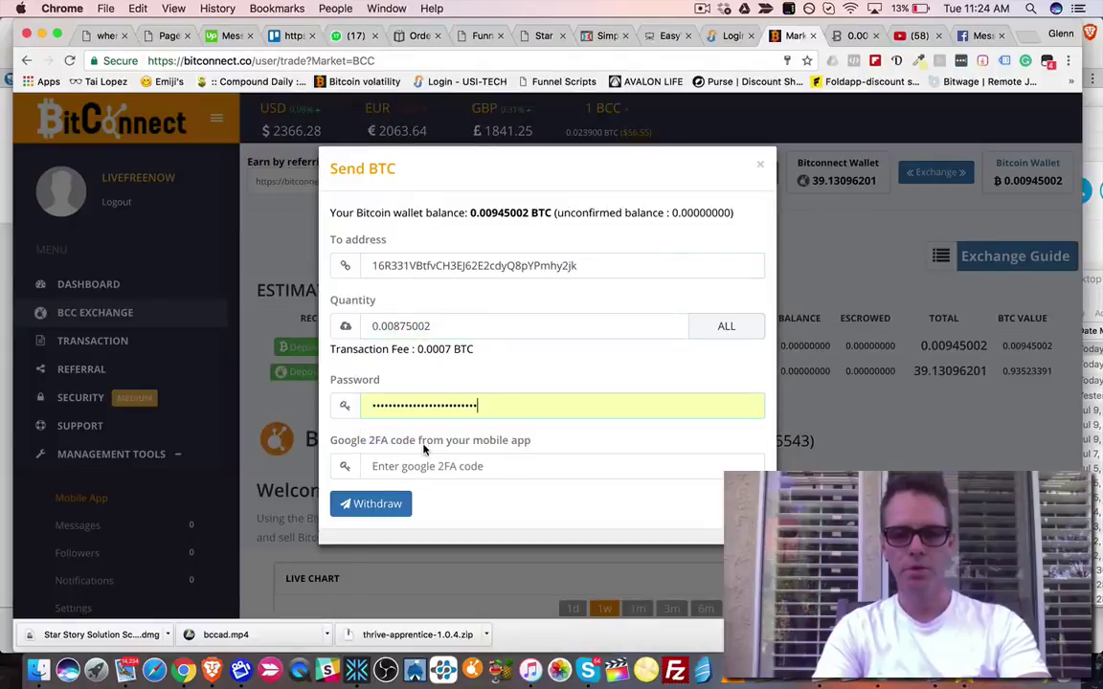
click(423, 466)
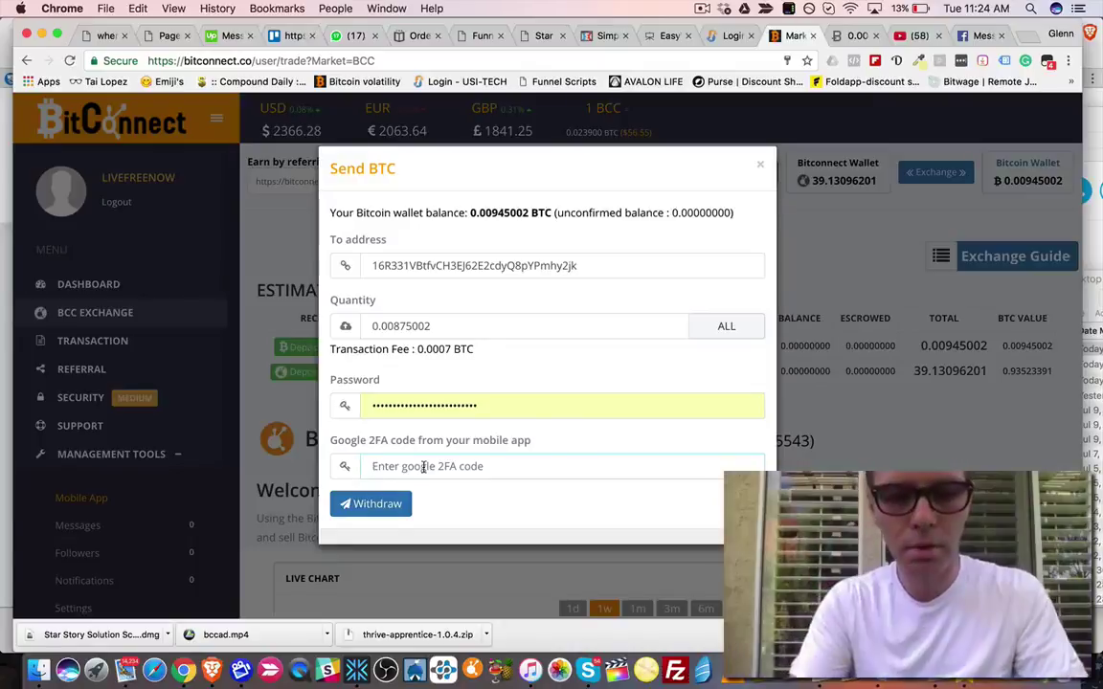
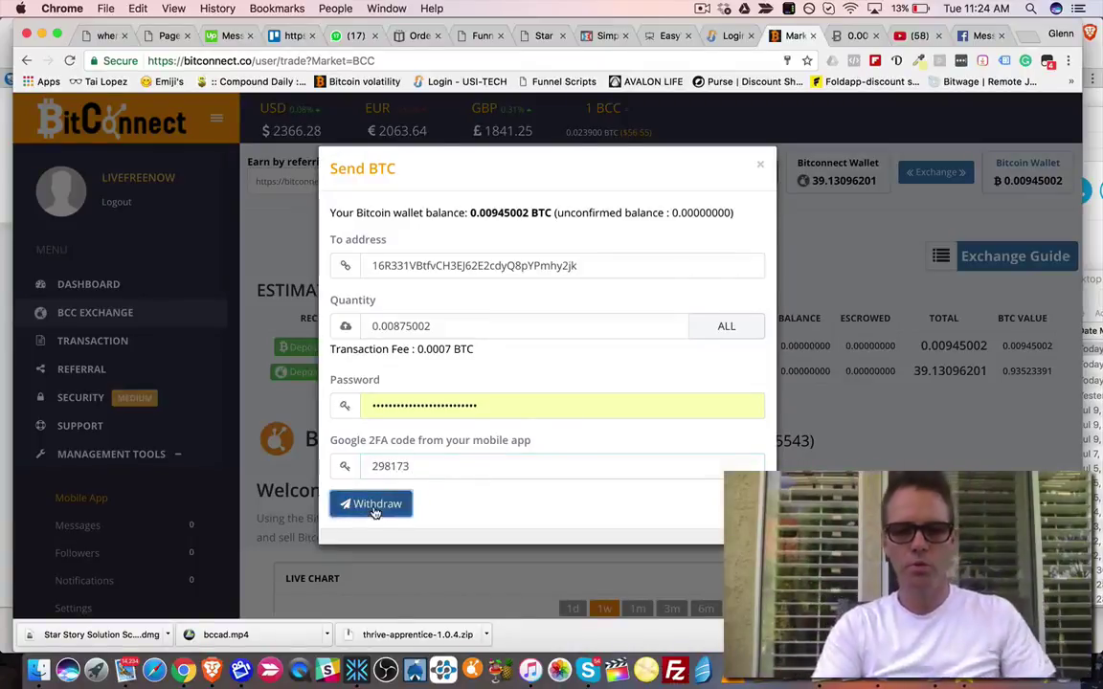
click(374, 507)
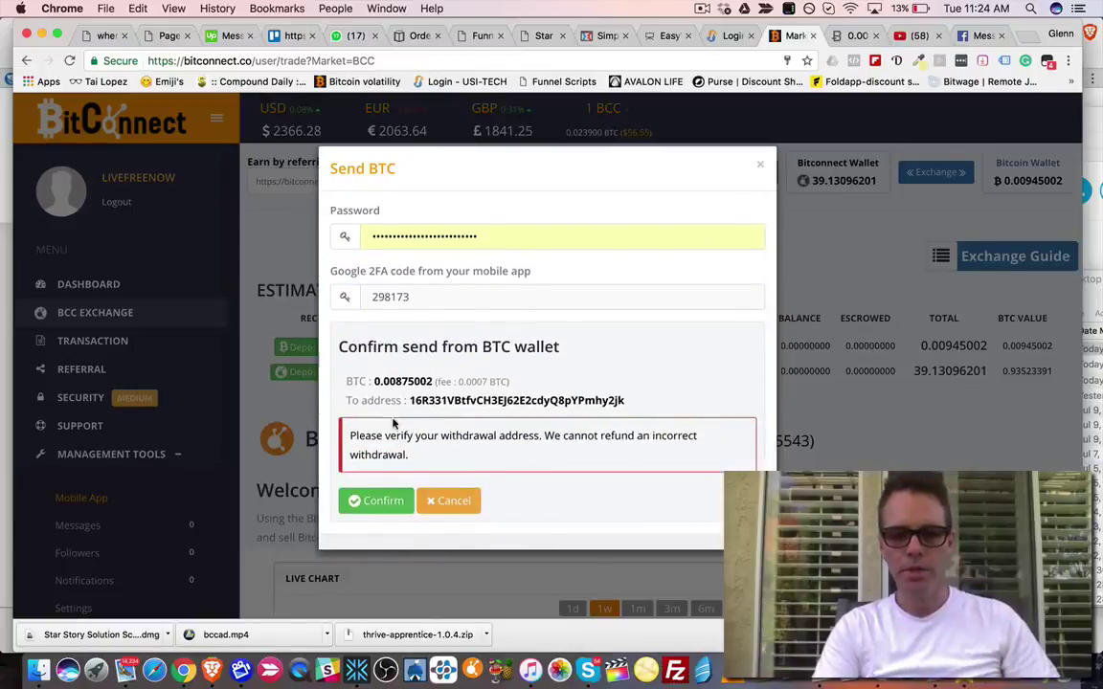
click(374, 496)
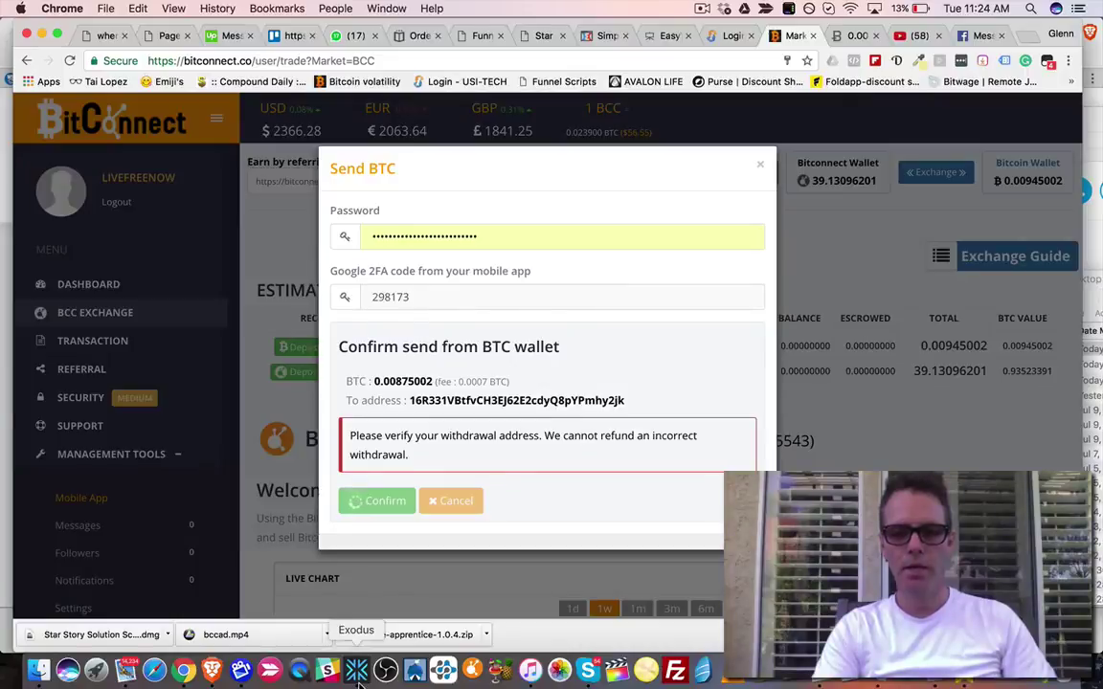
Check Exodus for the pending 0.00875002 BTC and read BitConnect's Sent BTC confirmation email.
click(357, 672)
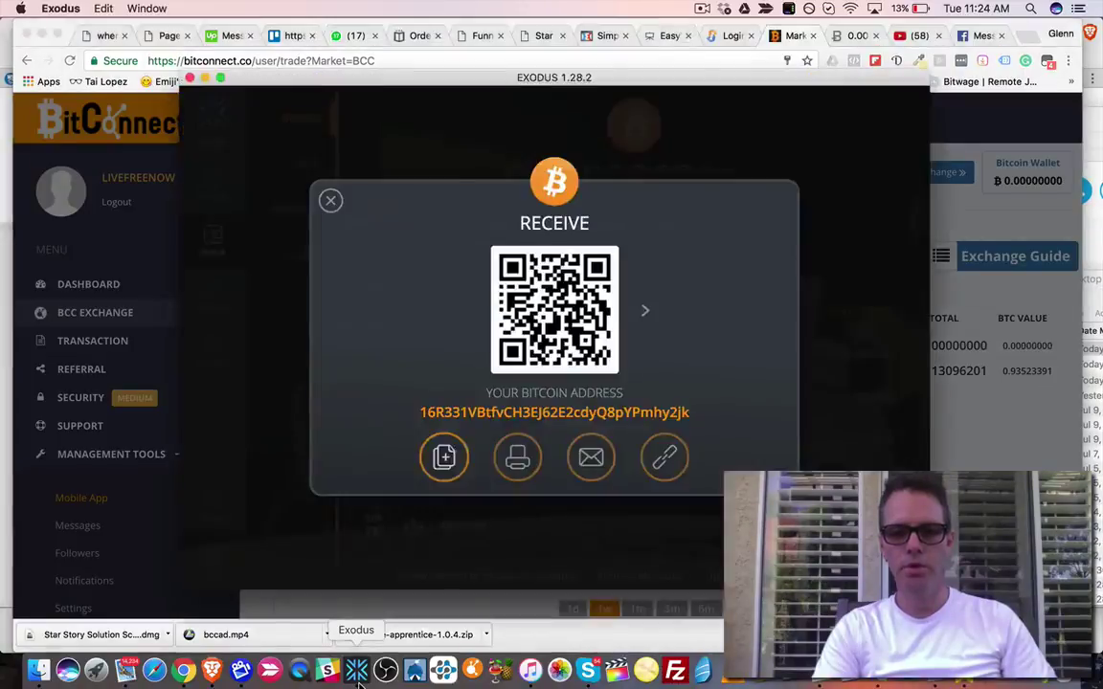
click(330, 200)
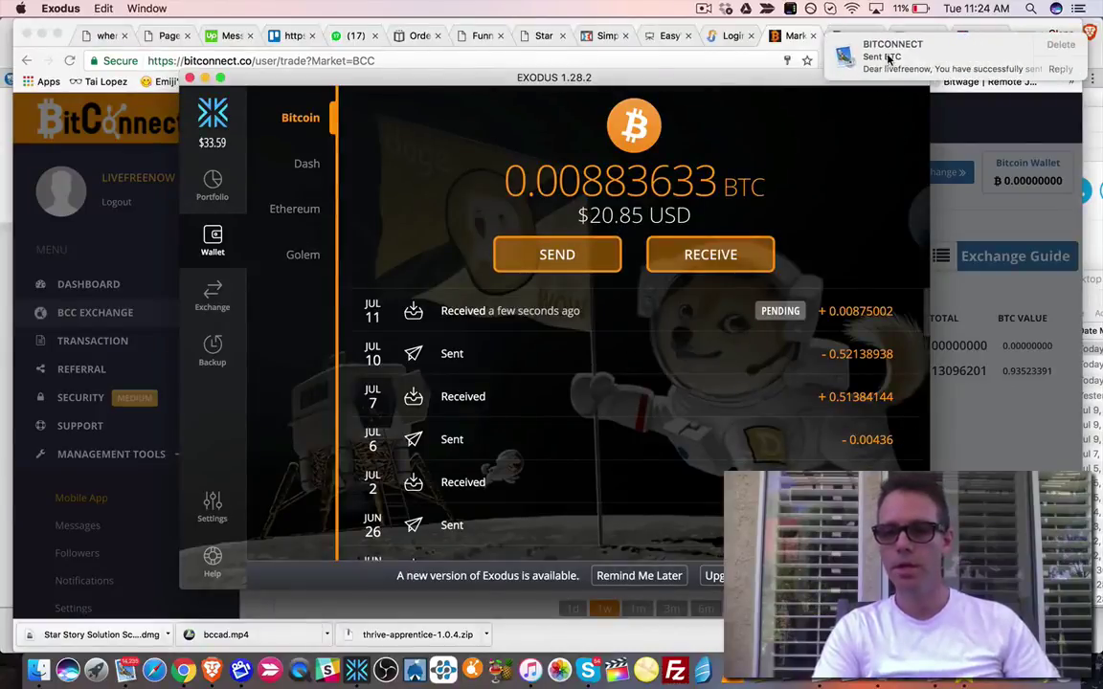
click(880, 63)
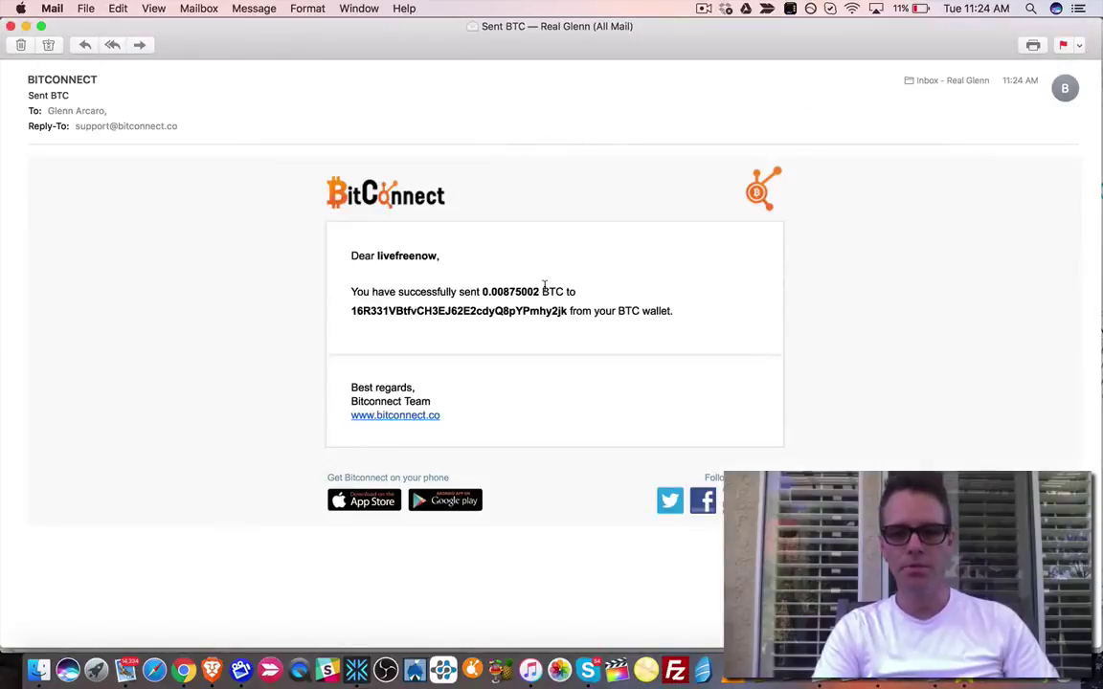
click(11, 27)
key(super+Tab)
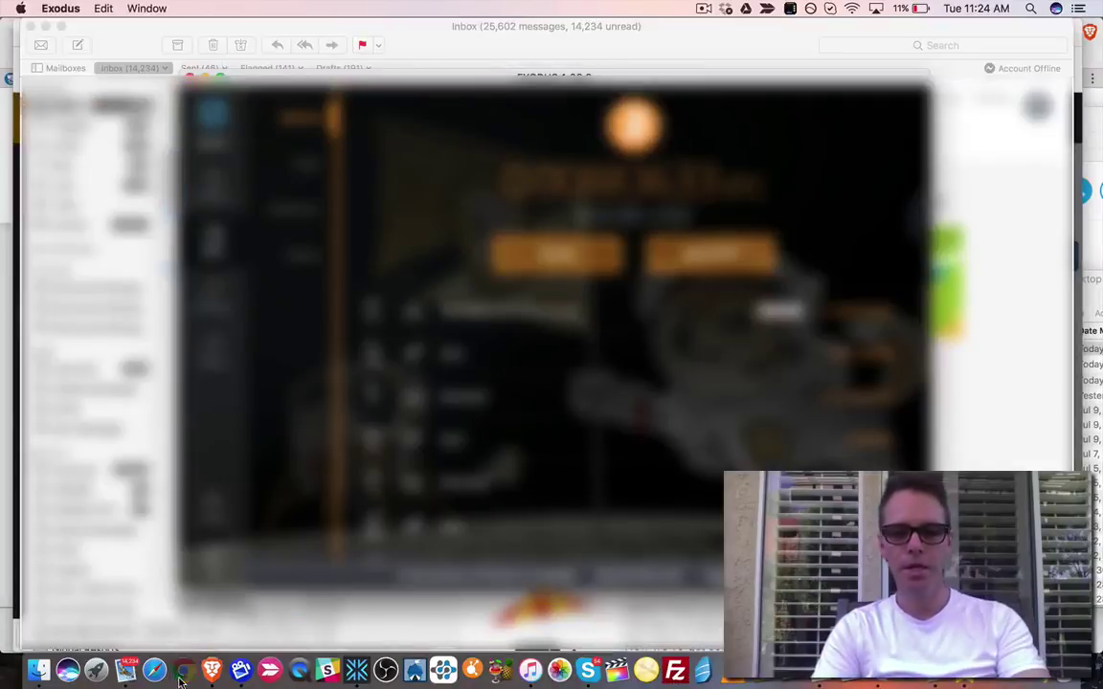
Bring back BitConnect's Send BTC window showing the SUCCESS notice and transaction hash.
key(super+Tab)
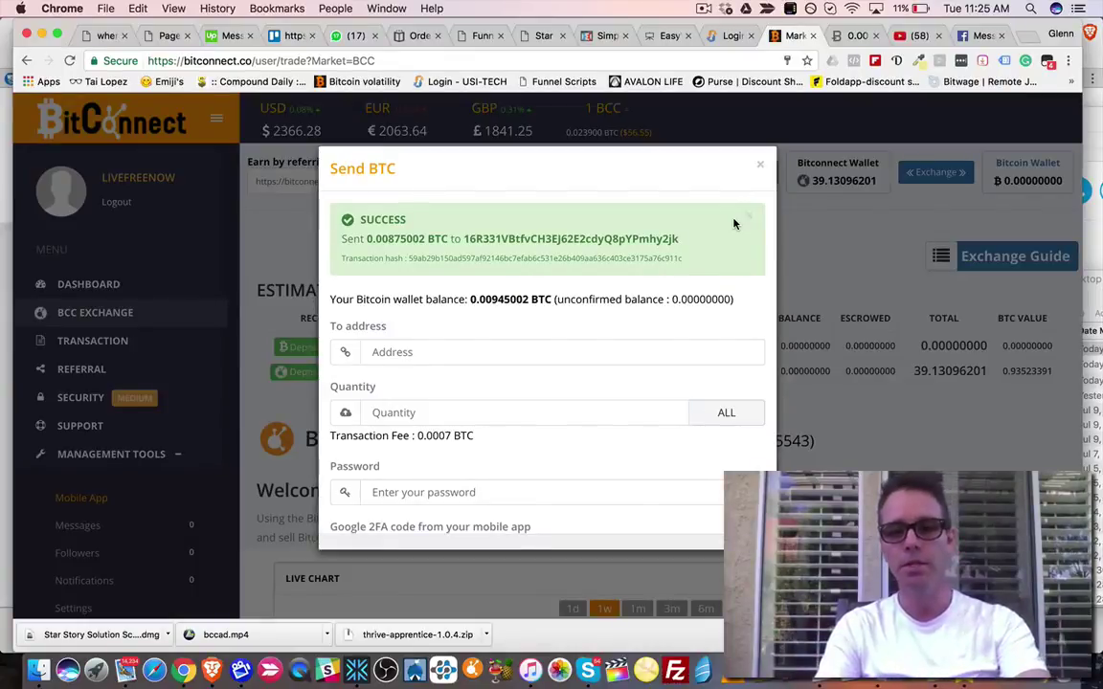
click(704, 9)
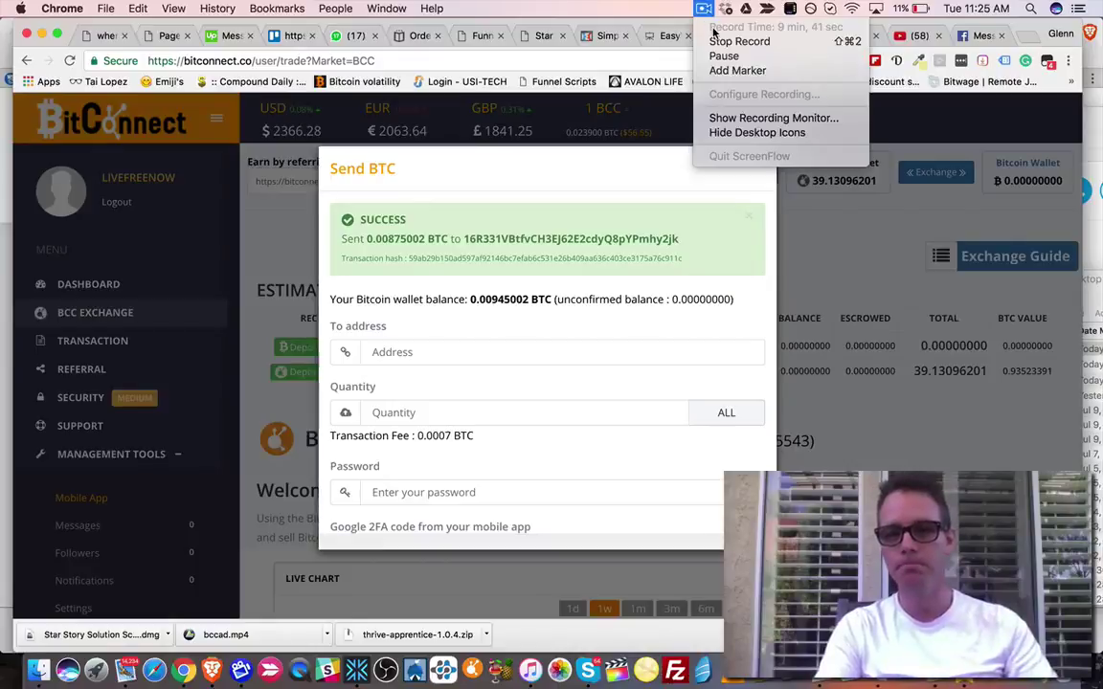